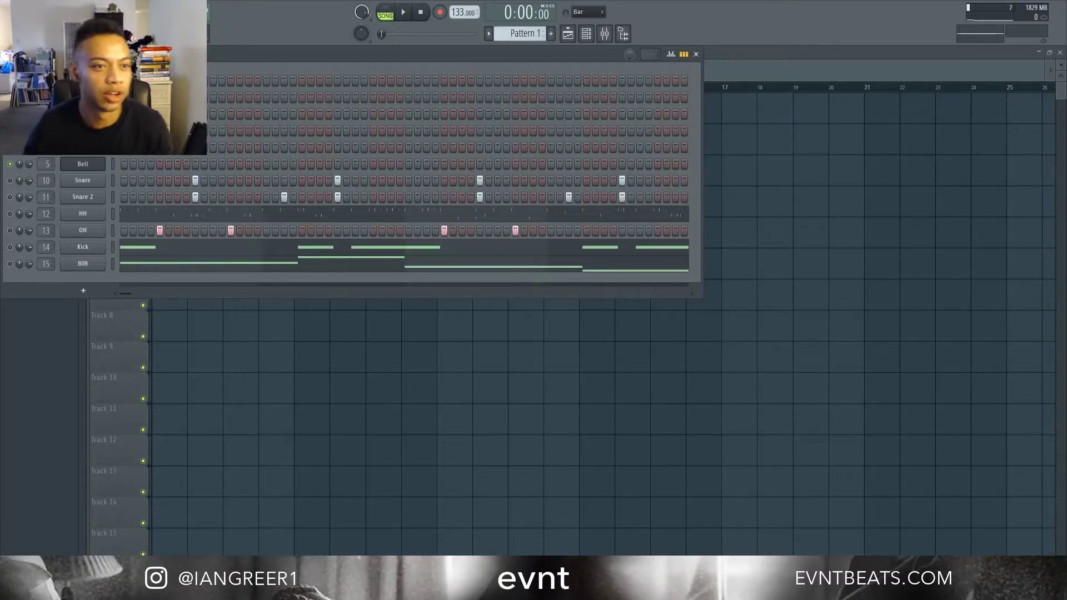
# - In the Pad channel's piano roll, draw root notes C#5 at bar 1, B4 at bar 3 and A4 at bar 4
pyautogui.rightClick(82, 97)
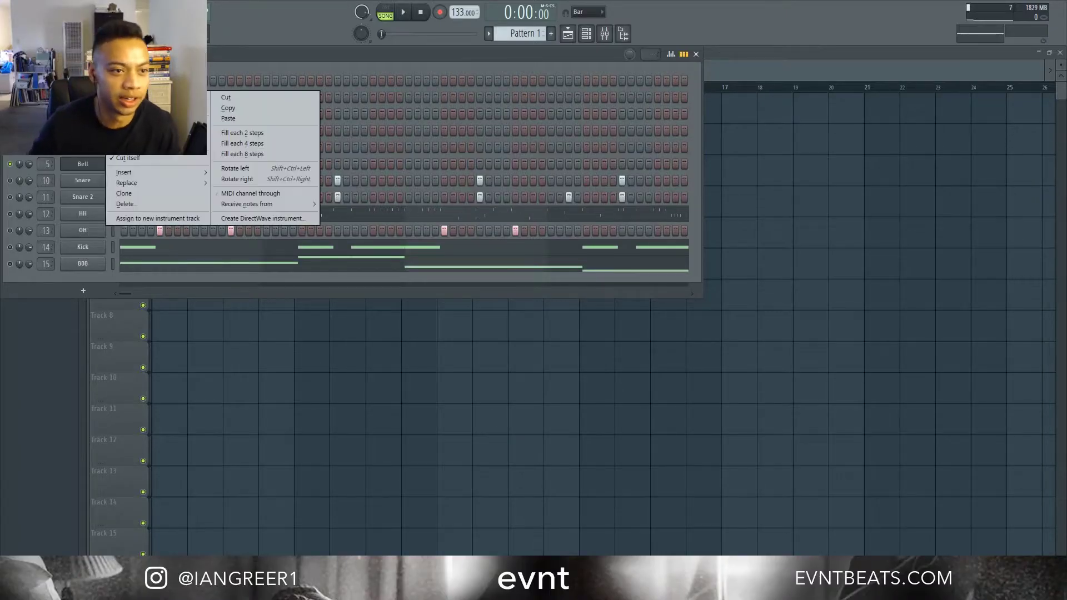
pyautogui.click(82, 97)
pyautogui.rightClick(82, 98)
pyautogui.click(127, 97)
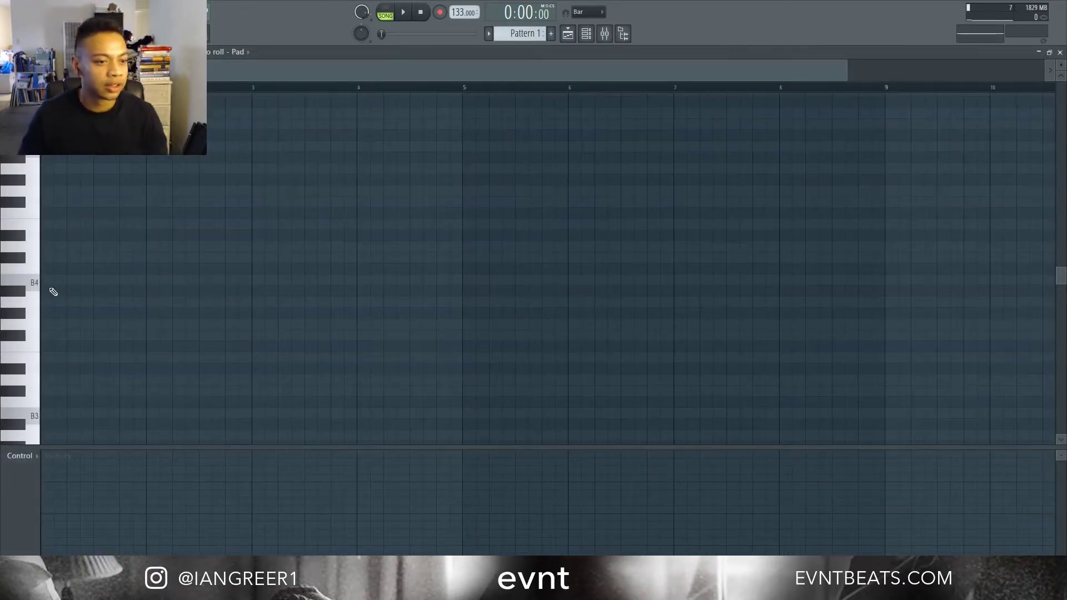
pyautogui.click(57, 263)
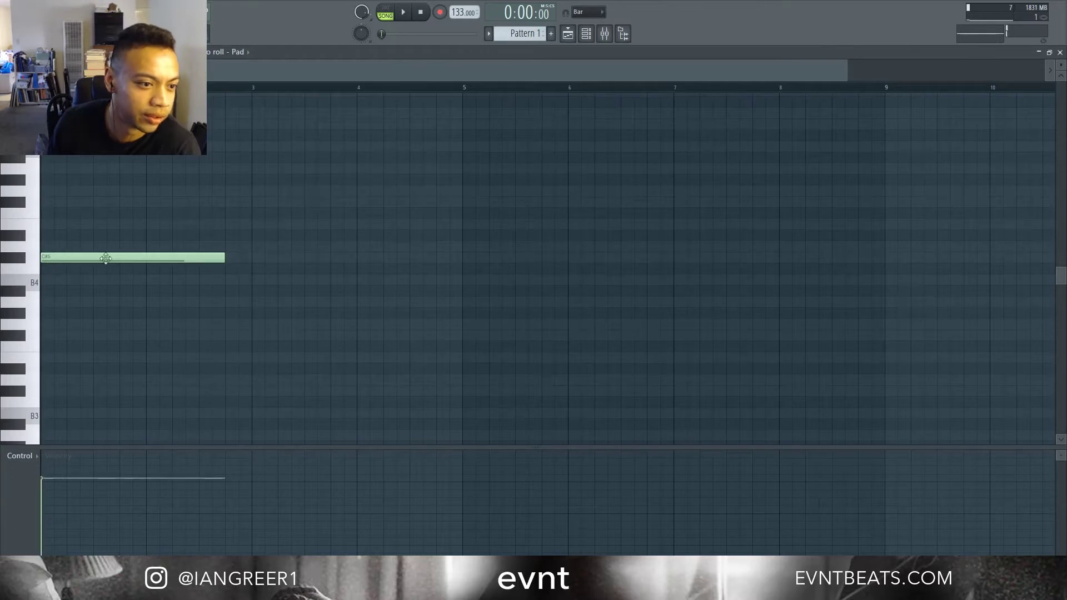
pyautogui.click(254, 279)
pyautogui.moveTo(433, 283); pyautogui.dragTo(364, 289)
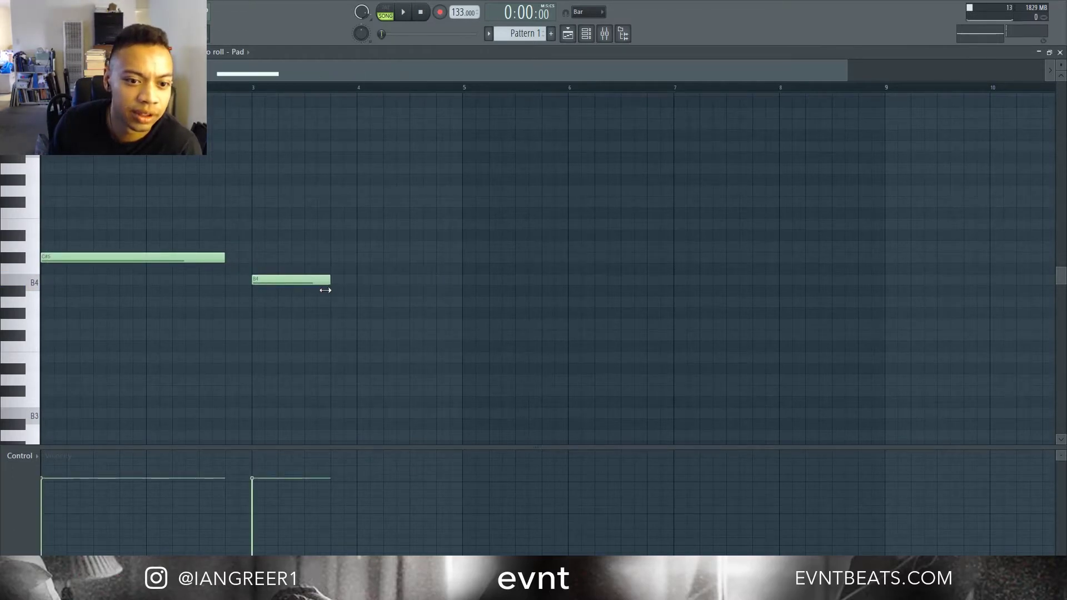
pyautogui.click(360, 302)
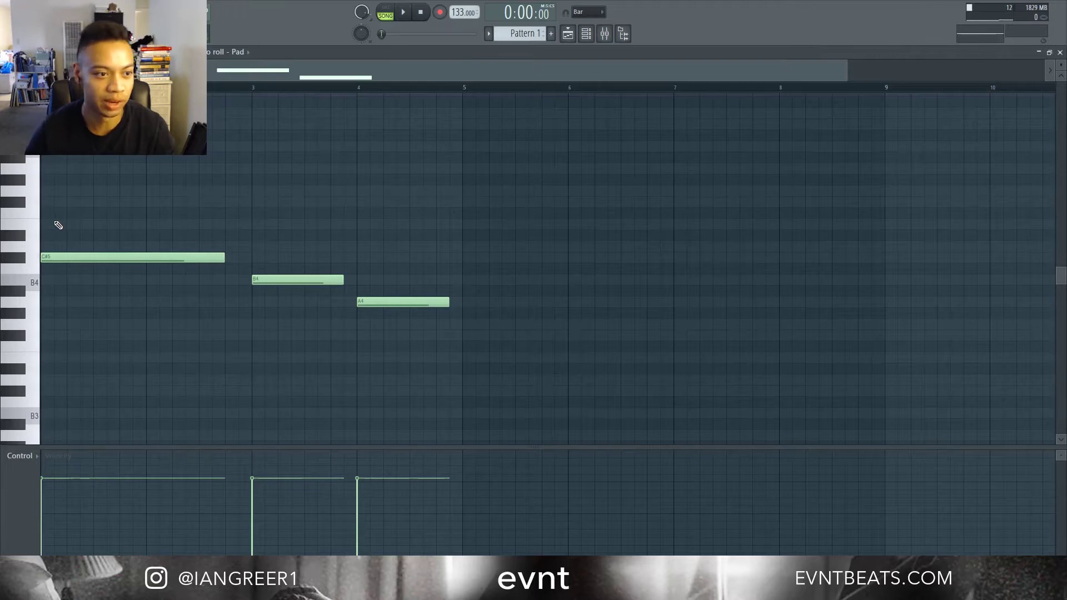
# - Build the first chord by adding E5 and G5 above the C#5 note, matching its length
pyautogui.moveTo(54, 227); pyautogui.dragTo(11, 226)
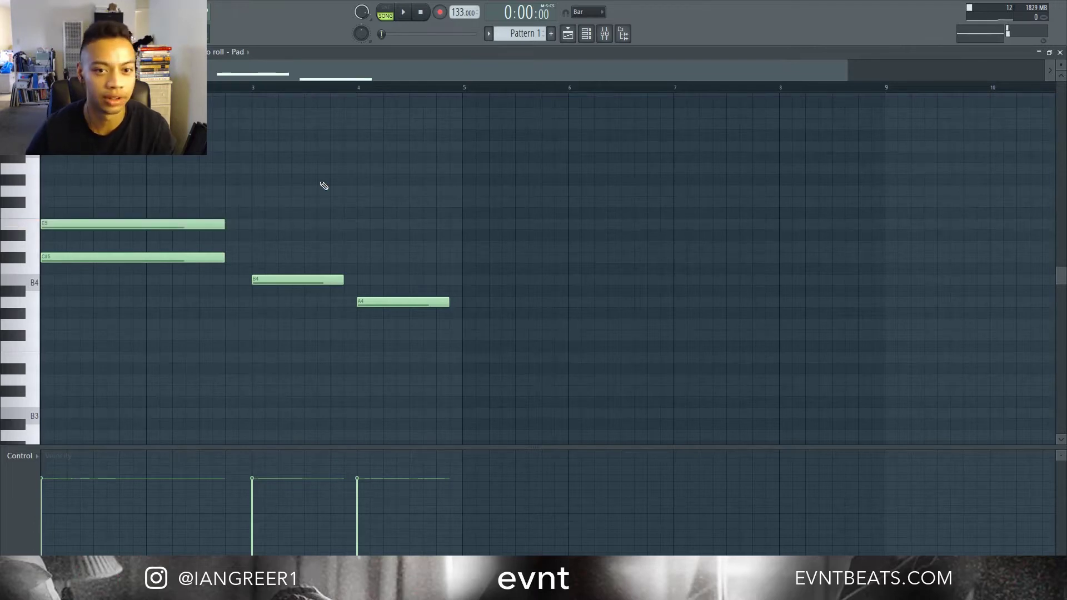
pyautogui.rightClick(200, 225)
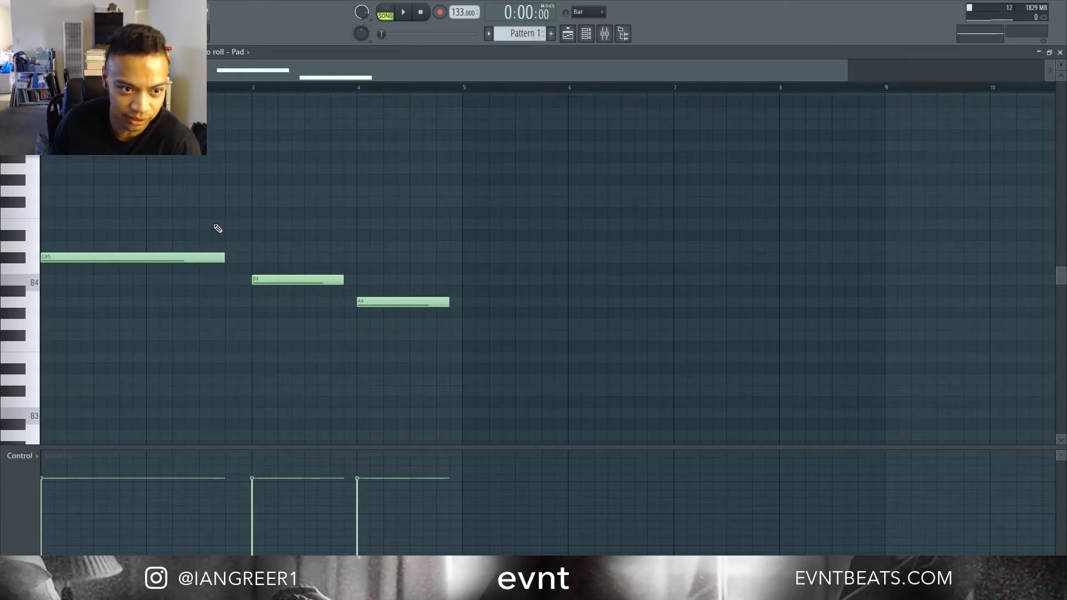
pyautogui.moveTo(218, 228); pyautogui.dragTo(3, 214)
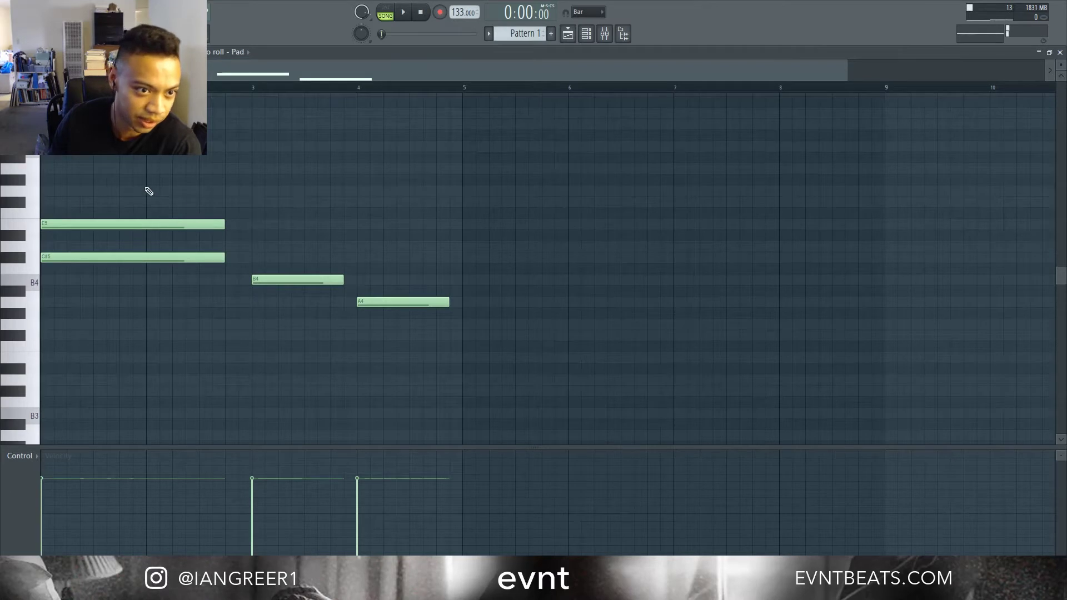
pyautogui.moveTo(149, 192); pyautogui.dragTo(3, 191)
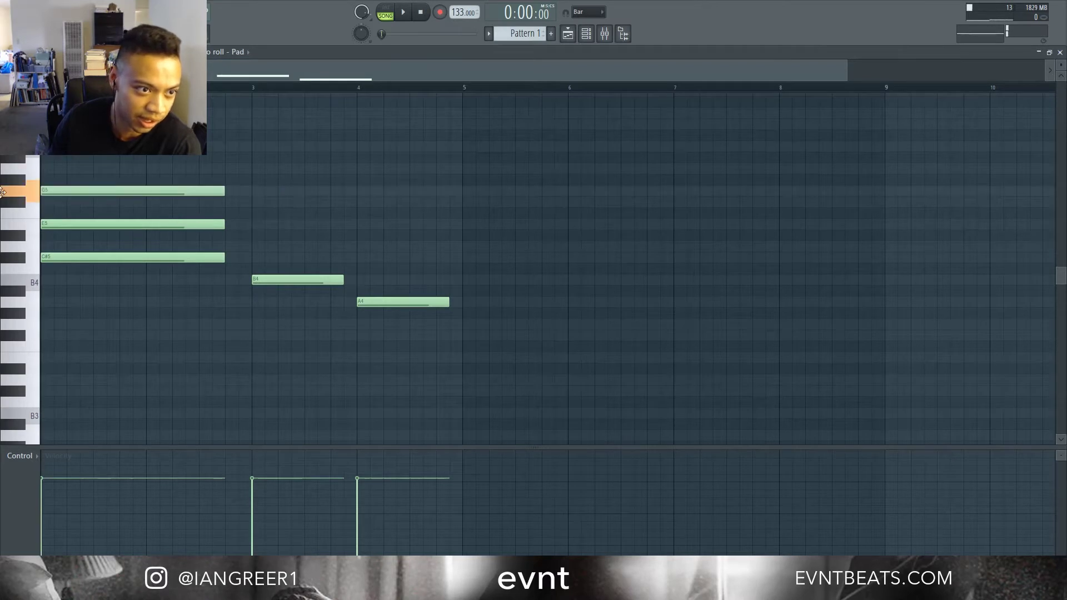
# - Add D5 and F#5 above the B4 note and C#5 and E5 above the A4 note, and play the progression
pyautogui.click(262, 247)
pyautogui.click(253, 202)
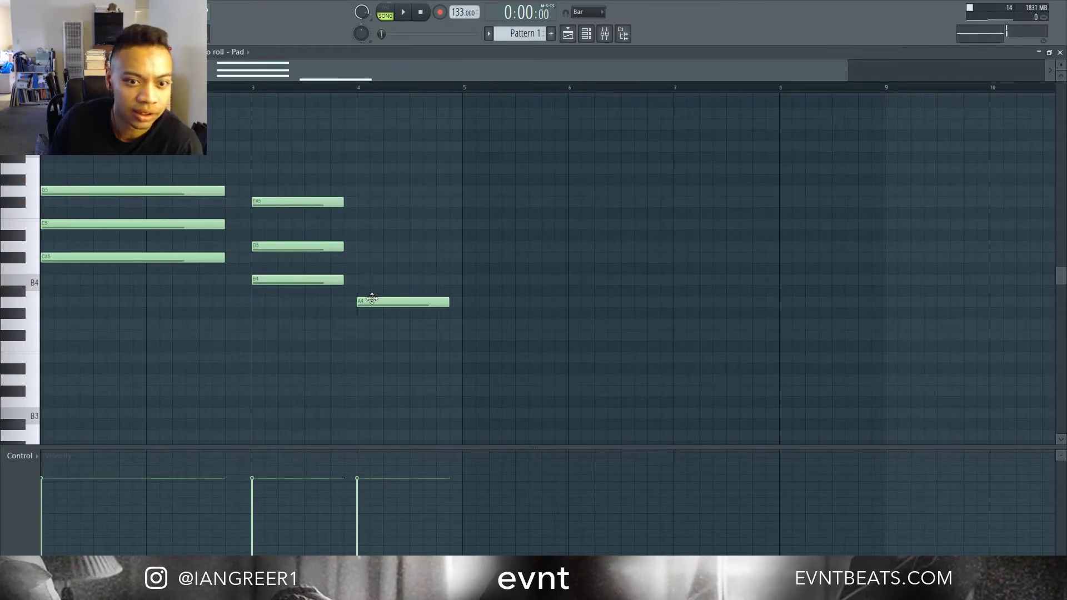
pyautogui.click(361, 257)
pyautogui.click(359, 224)
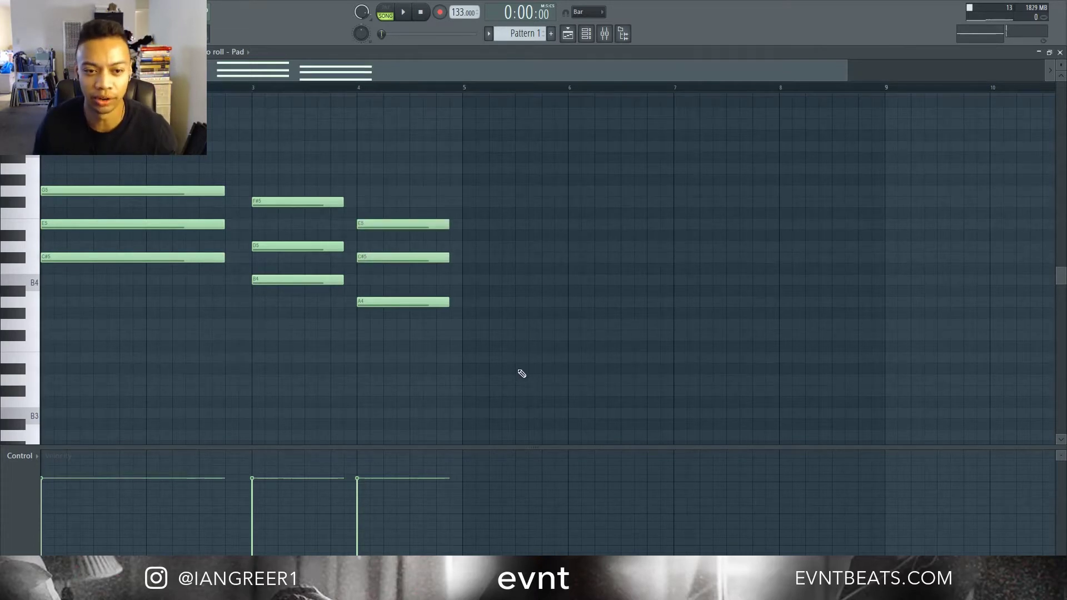
pyautogui.scroll(-1, 534, 396)
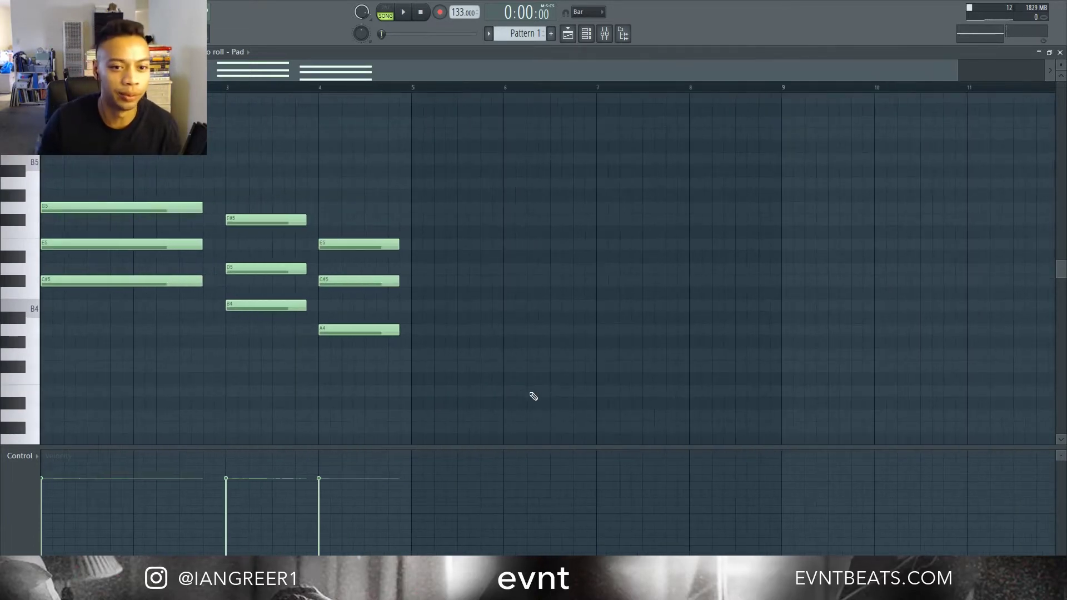
pyautogui.press('space')
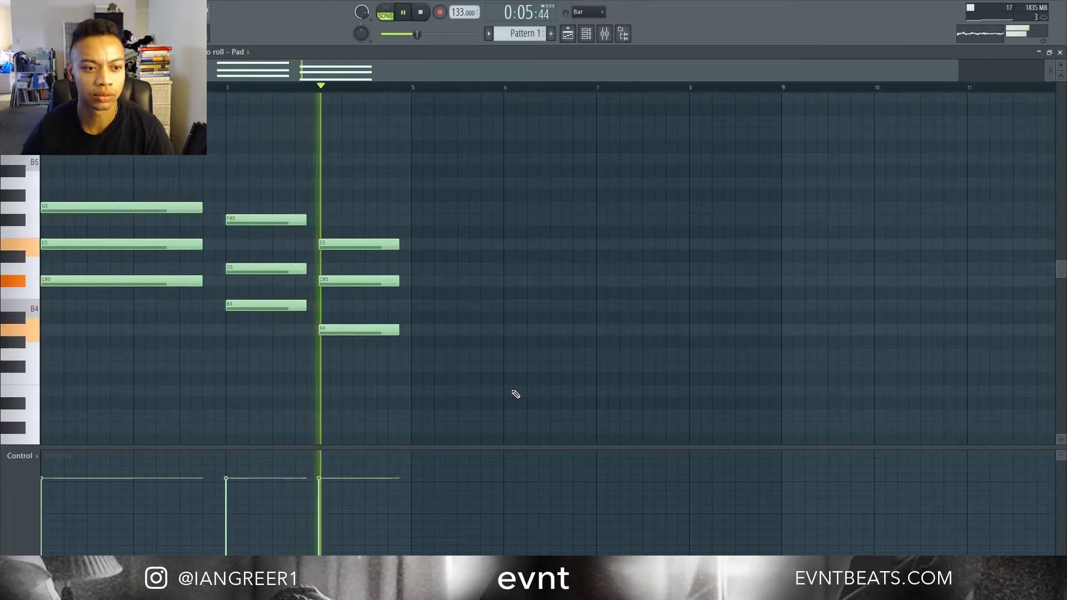
pyautogui.press('space')
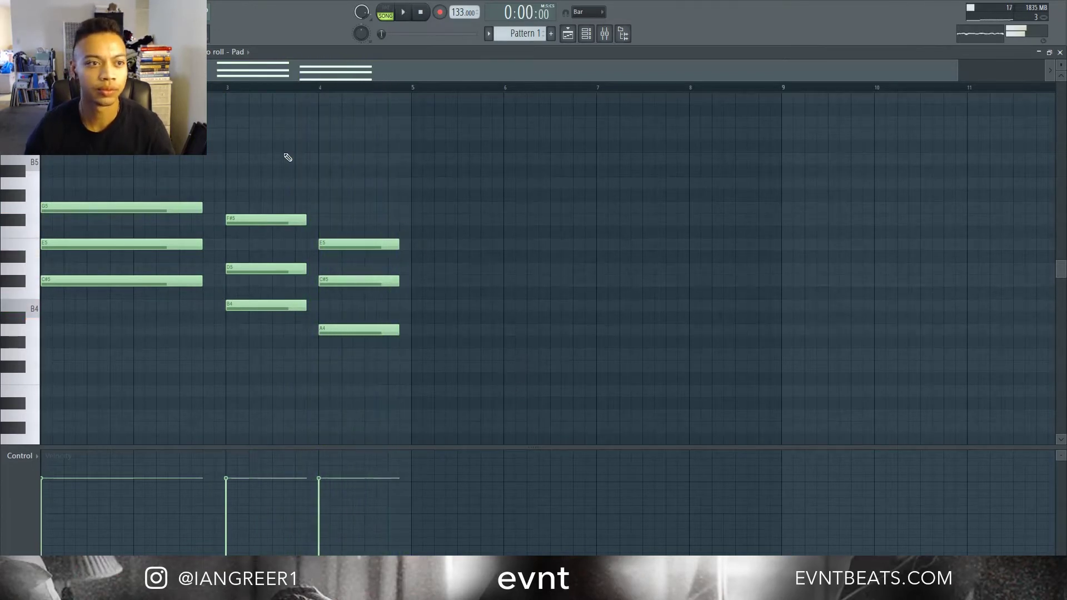
# - Set the piano roll snap to Bar and duplicate the four-bar chord progression into bars 5 to 8
pyautogui.click(32, 53)
pyautogui.click(46, 221)
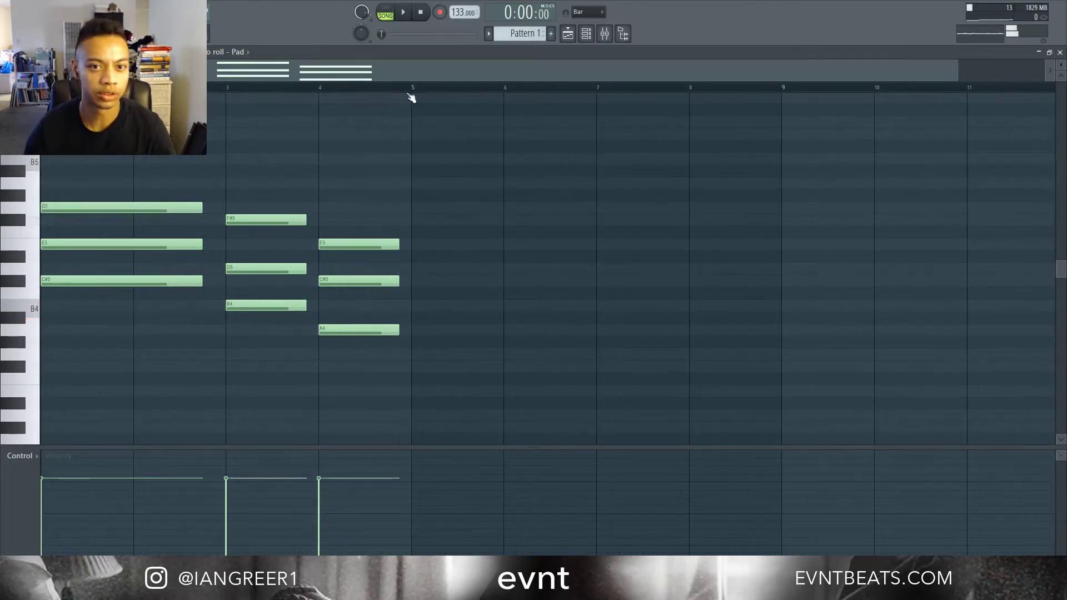
pyautogui.hotkey('ctrl', 'a')
pyautogui.hotkey('ctrl', 'b')
pyautogui.keyDown('ctrl'); pyautogui.click(551, 88); pyautogui.keyUp('ctrl')
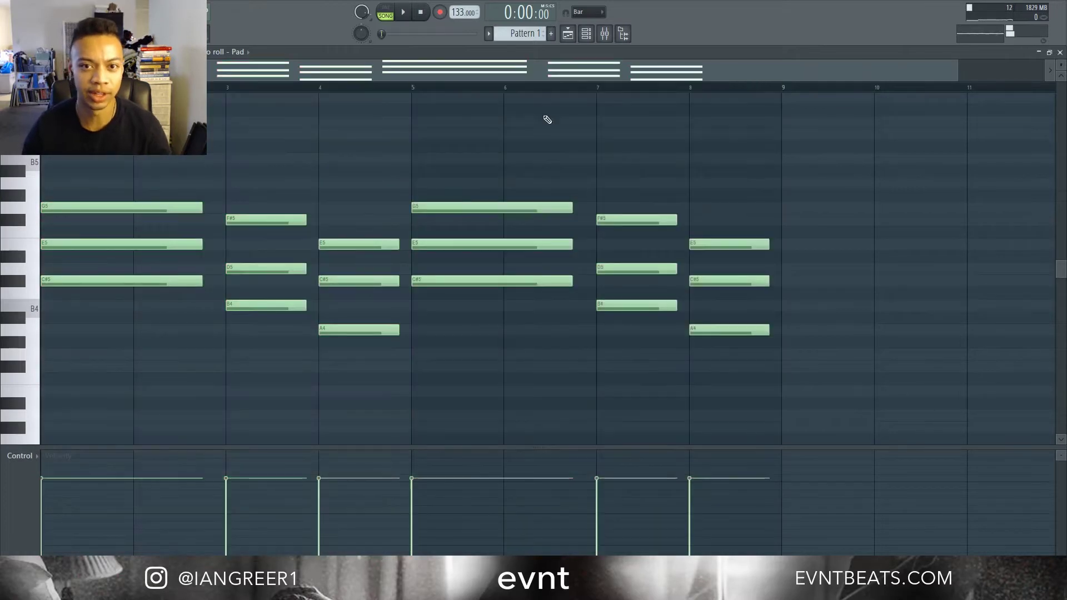
pyautogui.keyDown('ctrl'); pyautogui.rightClick(548, 118); pyautogui.keyUp('ctrl')
# - Copy the Pad channel's notes and paste them into the second pad channel below it
pyautogui.click(586, 38)
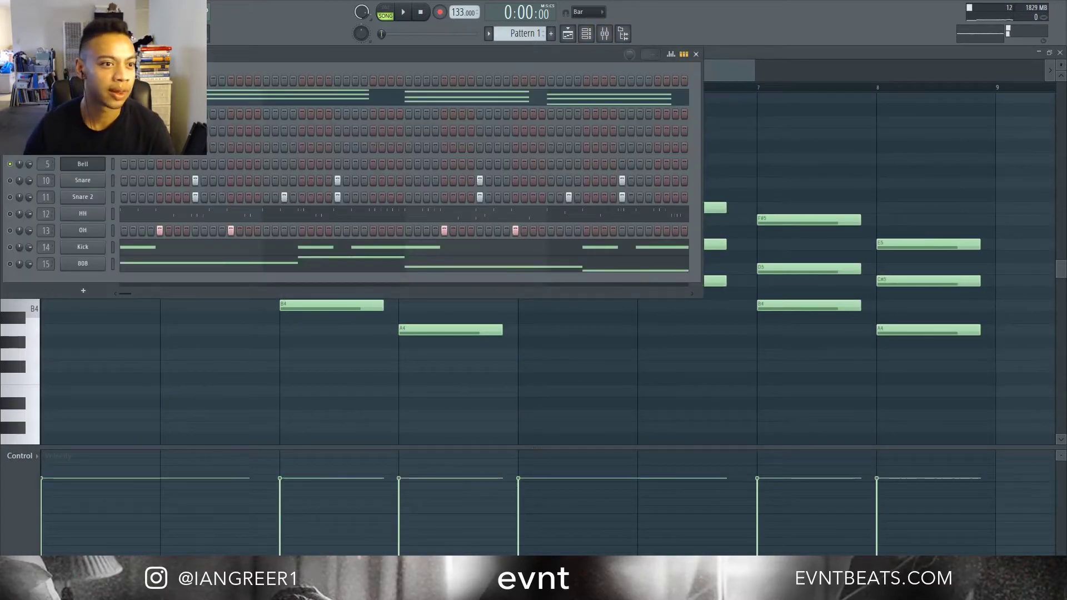
pyautogui.rightClick(104, 92)
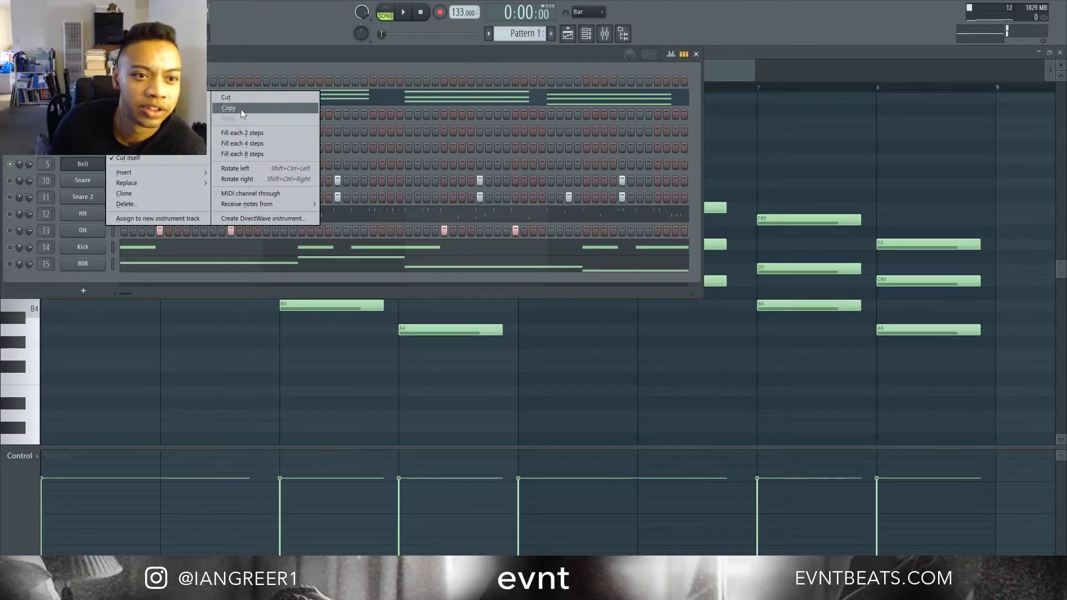
pyautogui.click(241, 109)
pyautogui.rightClick(105, 109)
pyautogui.click(276, 136)
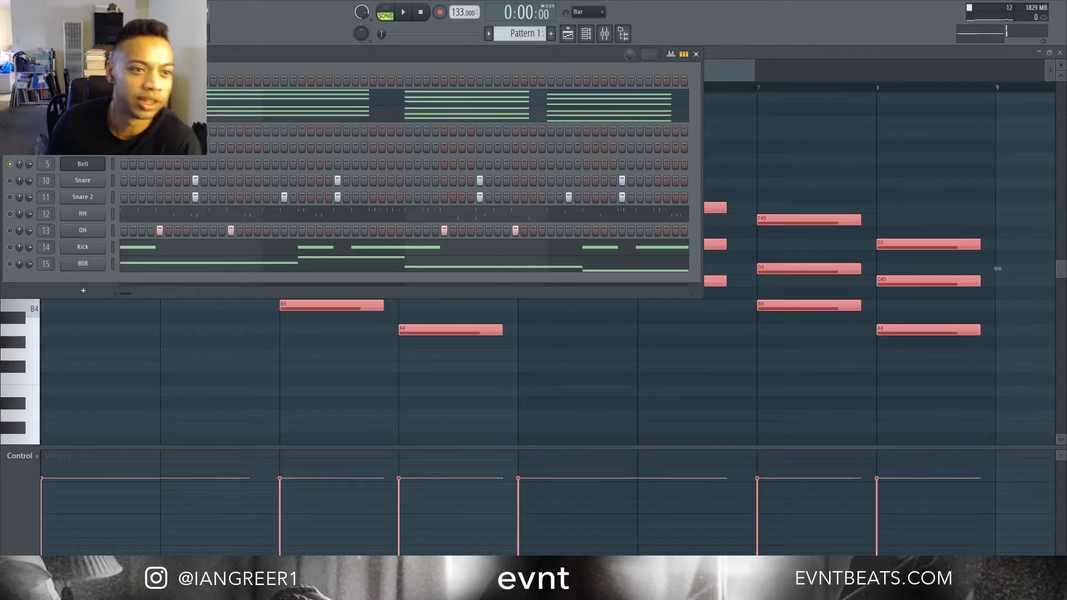
# - Play both pad layers with the mixer levels in view, and open Pad 2's notes in the piano roll
pyautogui.rightClick(105, 108)
pyautogui.click(130, 115)
pyautogui.press('space')
pyautogui.scroll(-1, 608, 100)
pyautogui.click(604, 33)
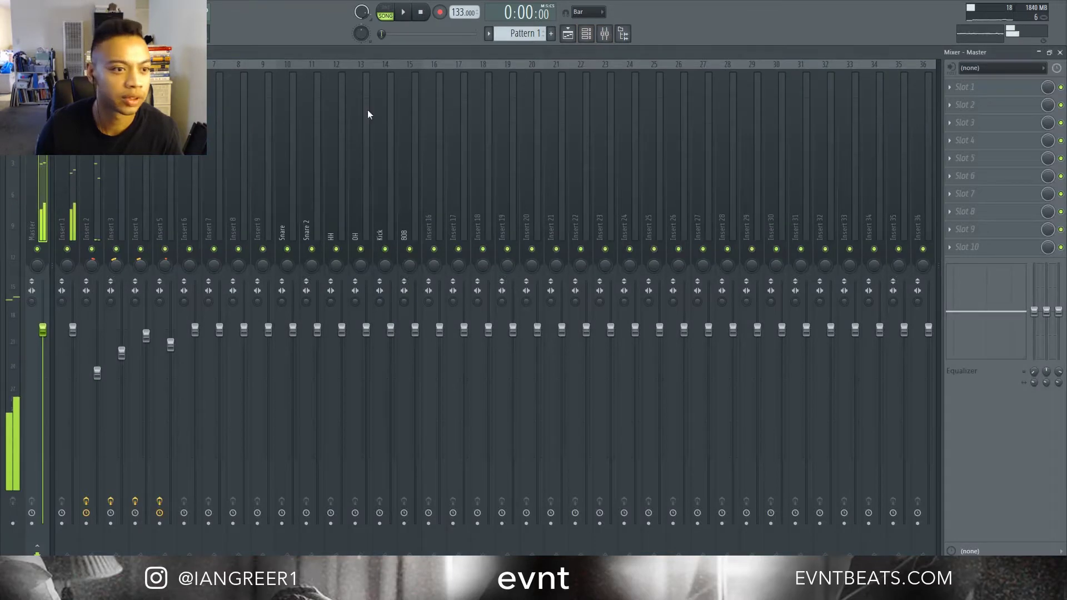
pyautogui.press('space')
pyautogui.click(586, 34)
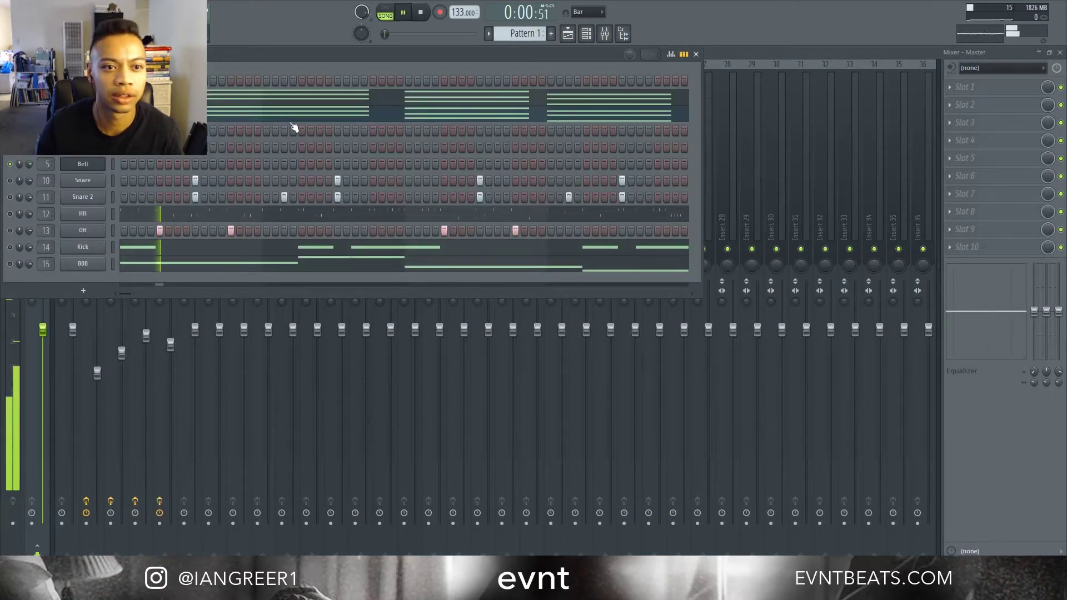
pyautogui.click(228, 112)
pyautogui.scroll(-2, 518, 158)
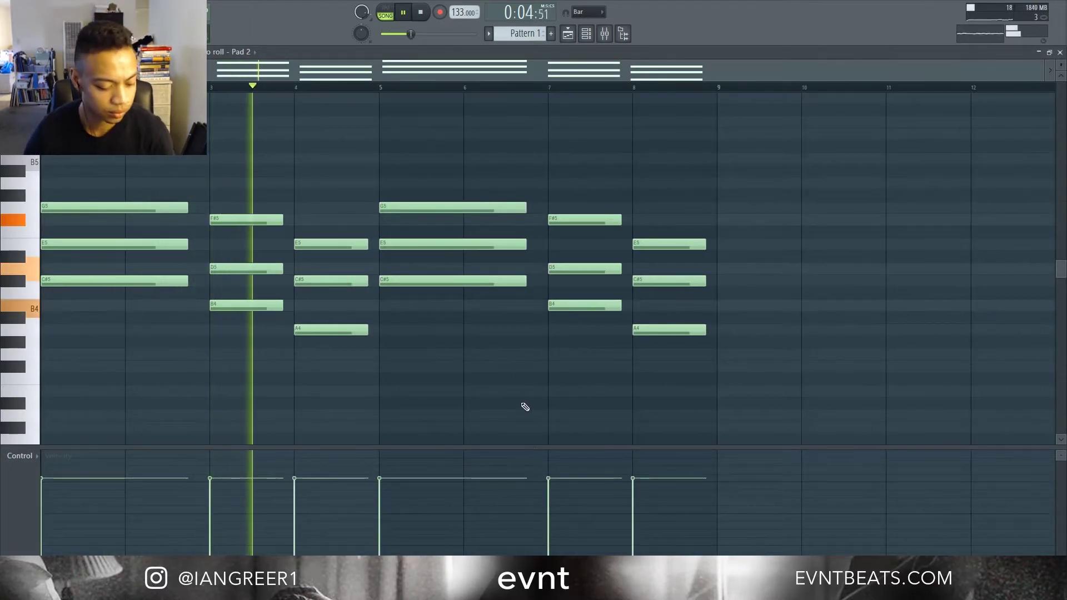
# - Audition all Pad 2 chords an octave lower and an octave higher, and return them to their original octave
pyautogui.hotkey('ctrl', 'a')
pyautogui.hotkey('ctrl', 'Down')
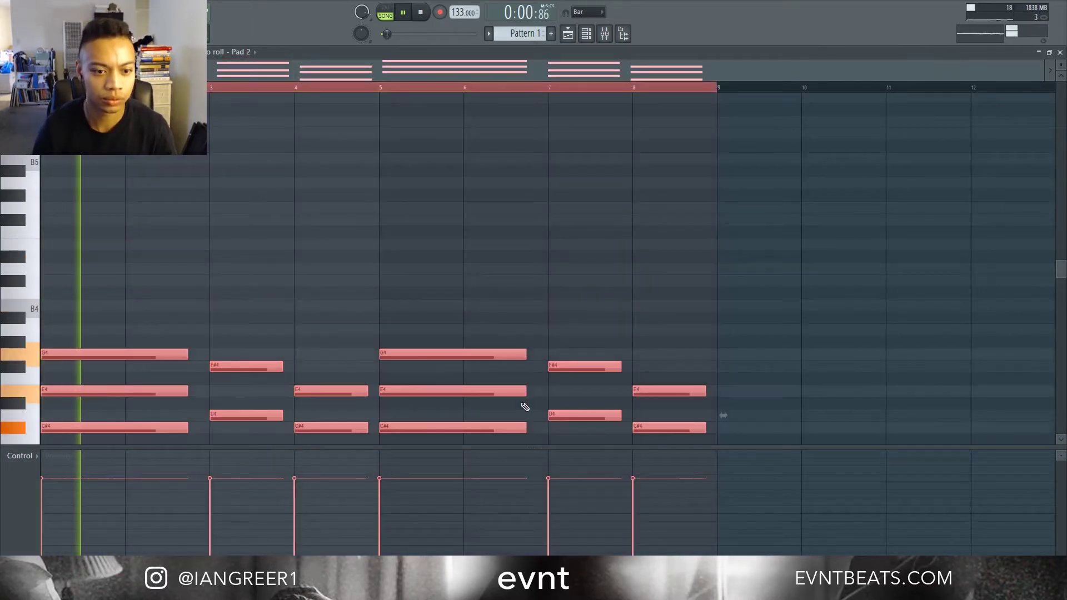
pyautogui.hotkey('ctrl', 'Up')
pyautogui.hotkey('ctrl', 'Up')
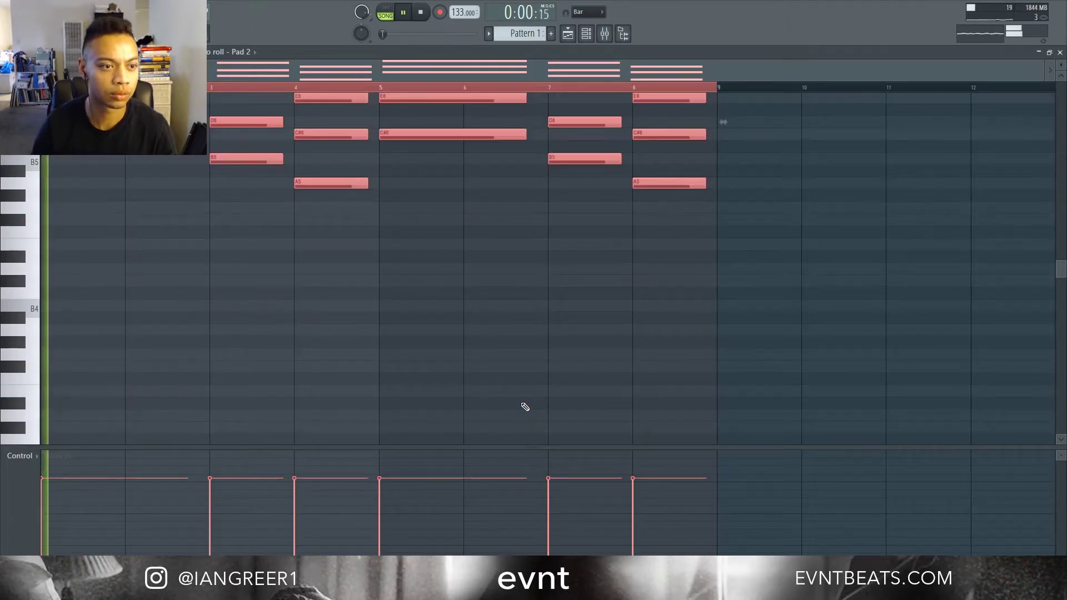
pyautogui.hotkey('ctrl', 'Down')
pyautogui.hotkey('ctrl', 'd')
pyautogui.scroll(4, 517, 410)
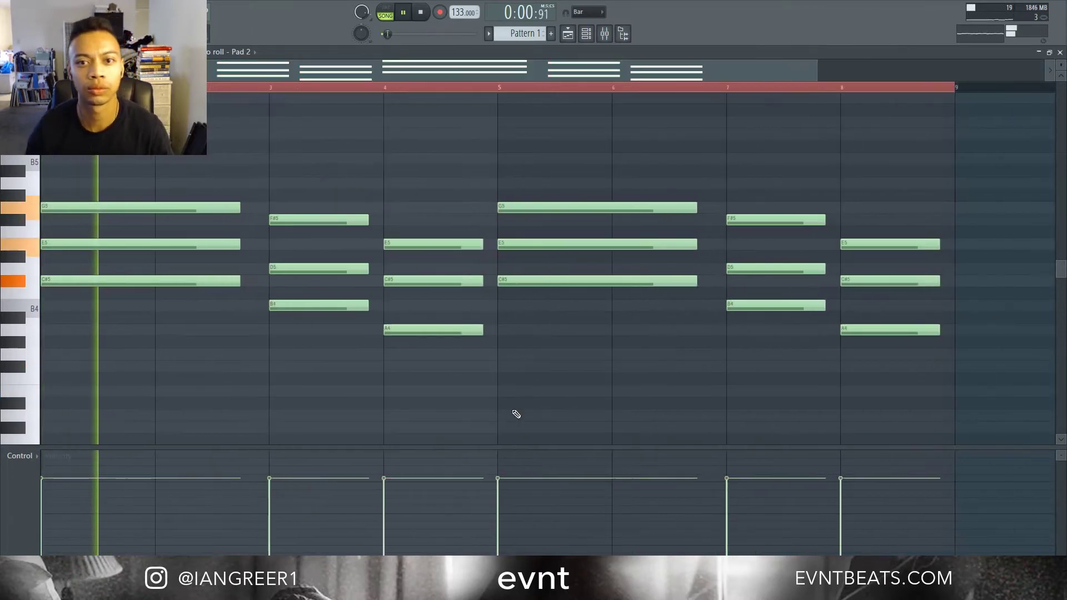
pyautogui.scroll(-3, 515, 411)
pyautogui.keyDown('ctrl'); pyautogui.click(559, 90); pyautogui.keyUp('ctrl')
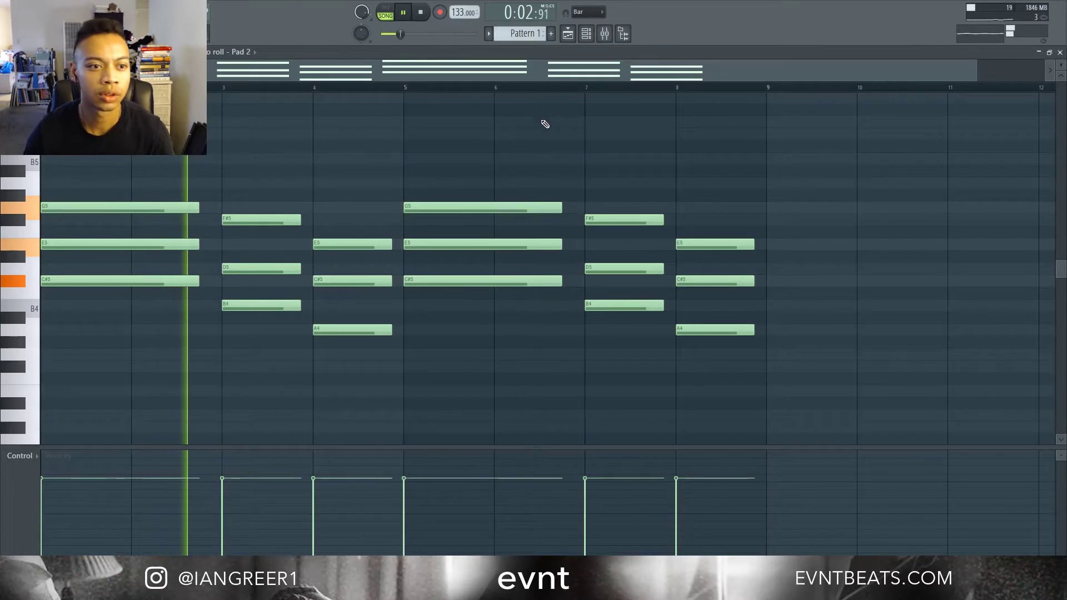
# - Stop playback and change Pad 2's piano roll snap from Bar to a finer setting for small note shifts
pyautogui.click(588, 34)
pyautogui.press('space')
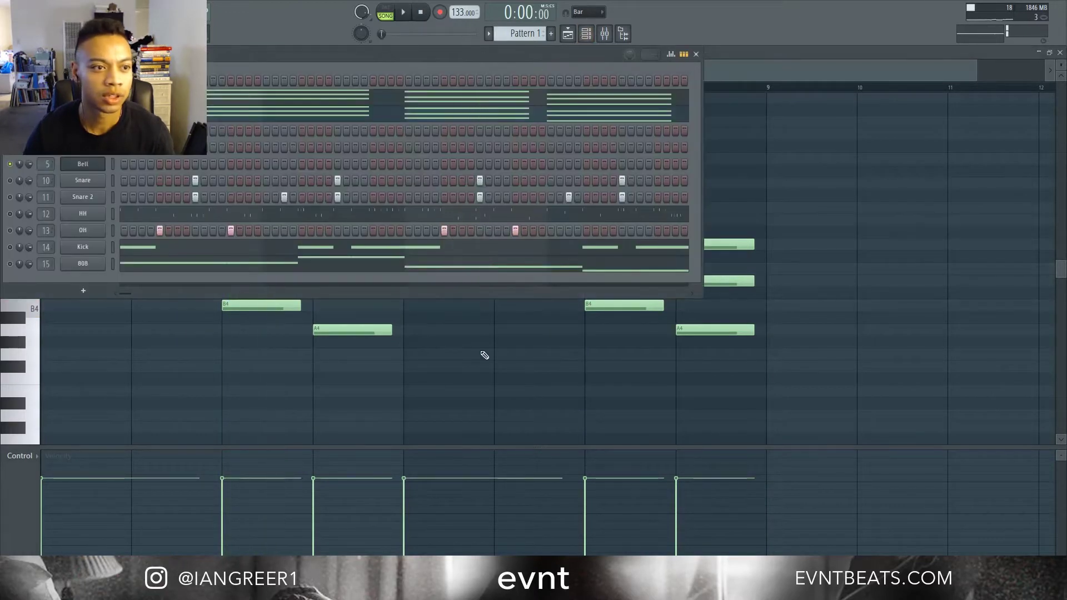
pyautogui.press('F6')
pyautogui.scroll(4, 38, 431)
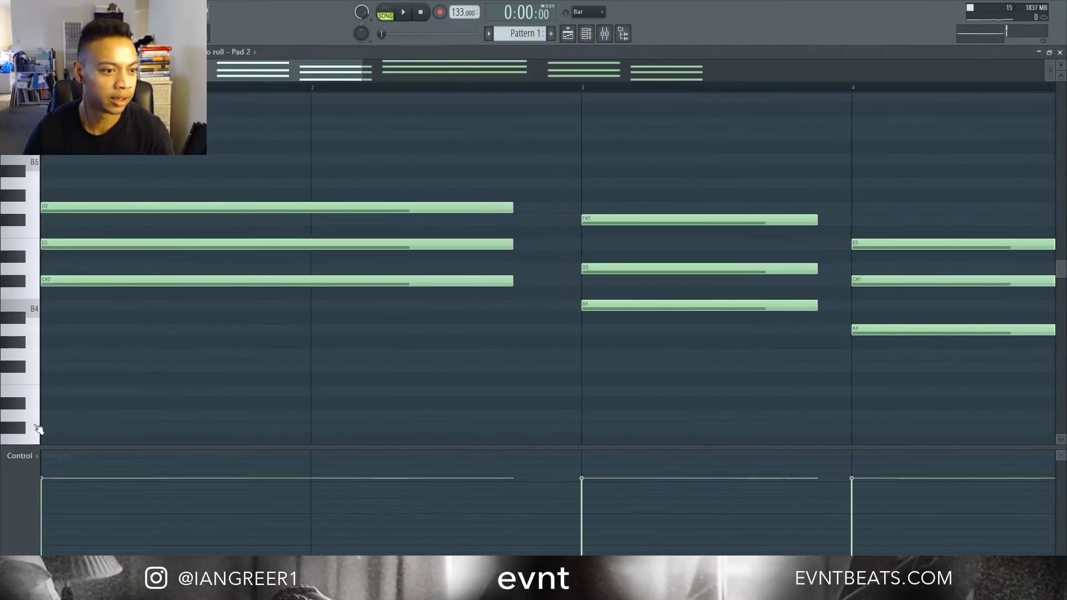
pyautogui.click(32, 52)
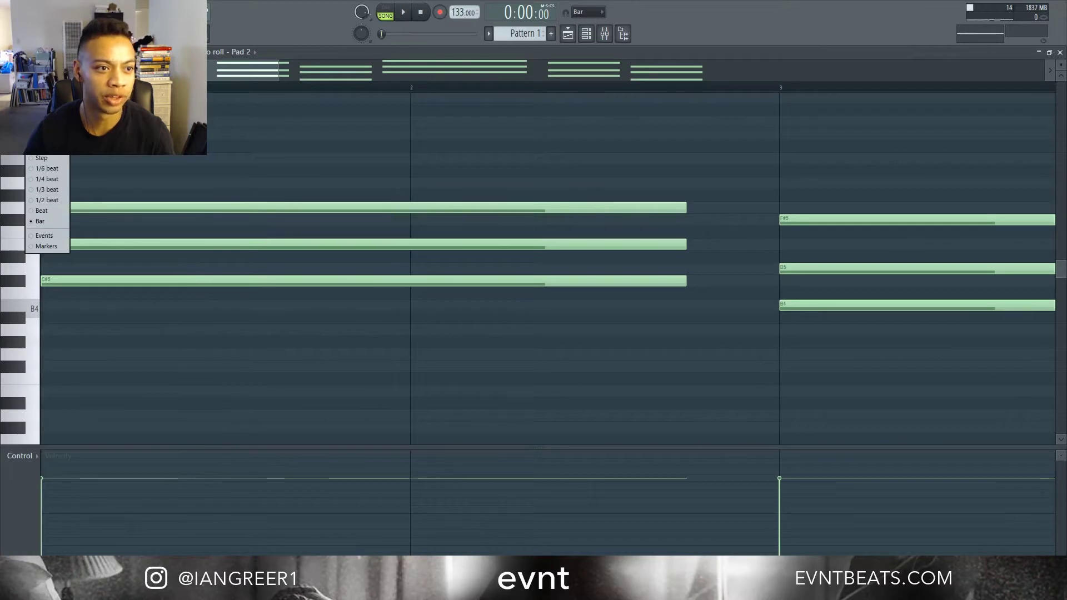
pyautogui.click(136, 186)
pyautogui.scroll(4, 27, 317)
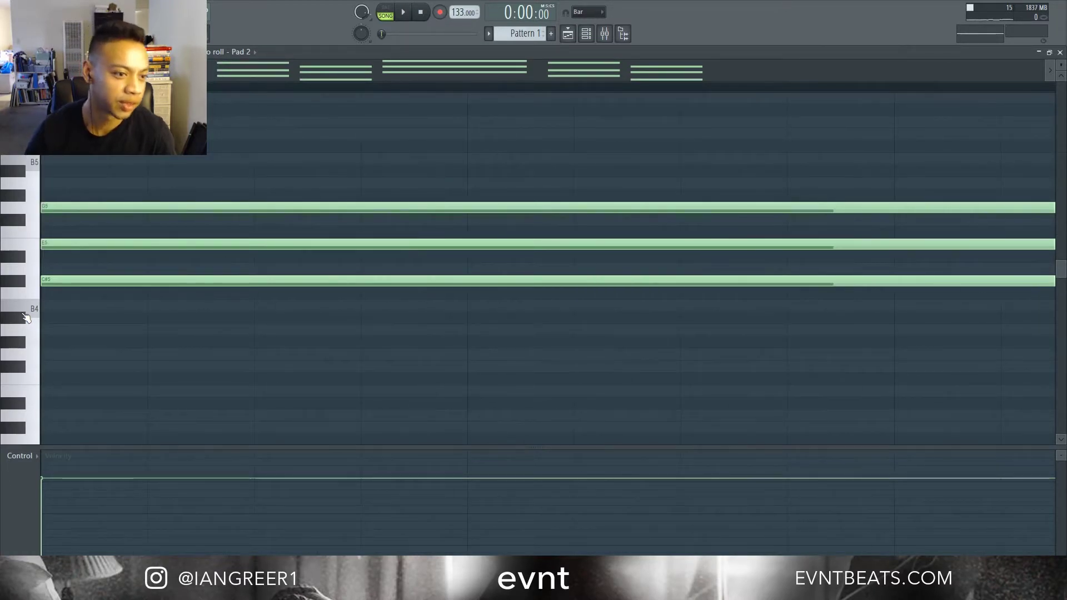
# - Delay the upper notes of Pad 2's first chord slightly behind its C#5 root for a strummed feel, and play it
pyautogui.click(51, 245)
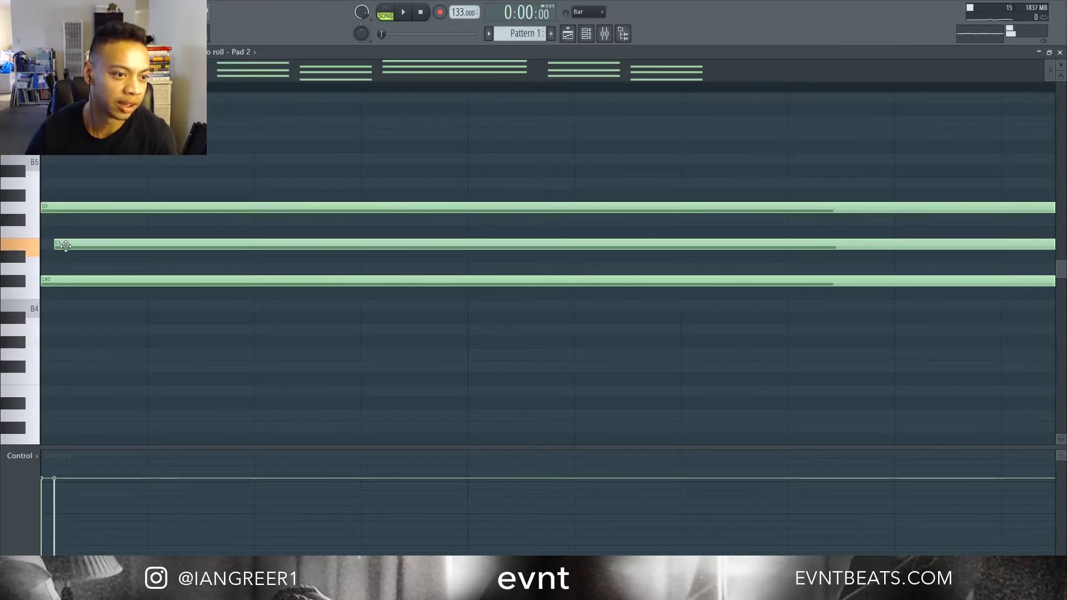
pyautogui.moveTo(66, 246); pyautogui.dragTo(70, 245)
pyautogui.press('space')
pyautogui.press('space')
pyautogui.scroll(-5, 304, 390)
pyautogui.scroll(1, 271, 283)
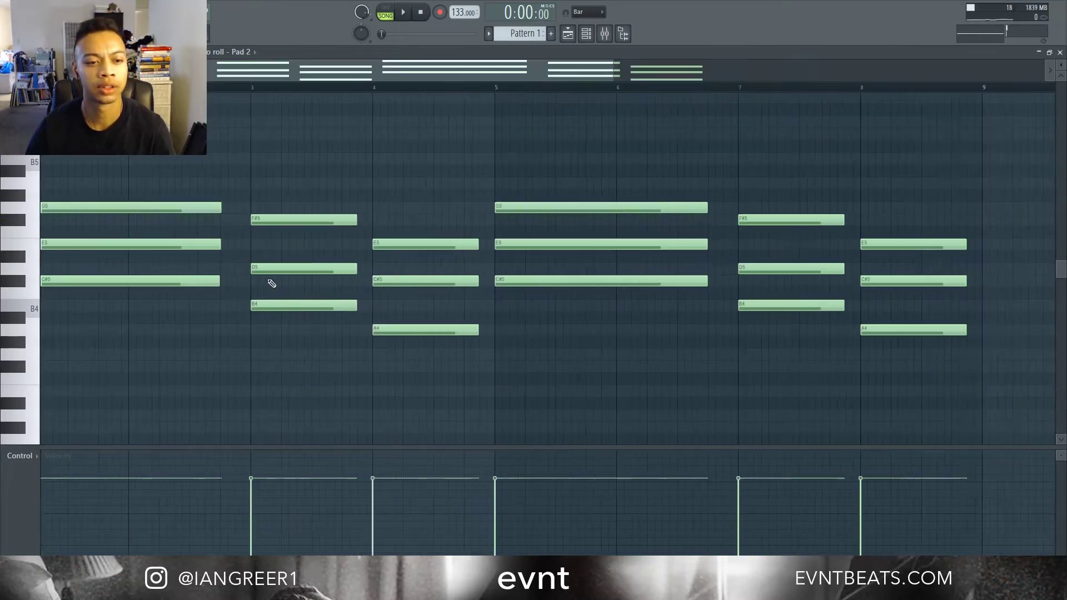
# - Stagger Pad 2's bar 3 chord by starting F#5 slightly after B4 and D5 slightly after F#5, and play it
pyautogui.scroll(5, 272, 283)
pyautogui.moveTo(205, 268); pyautogui.dragTo(245, 266)
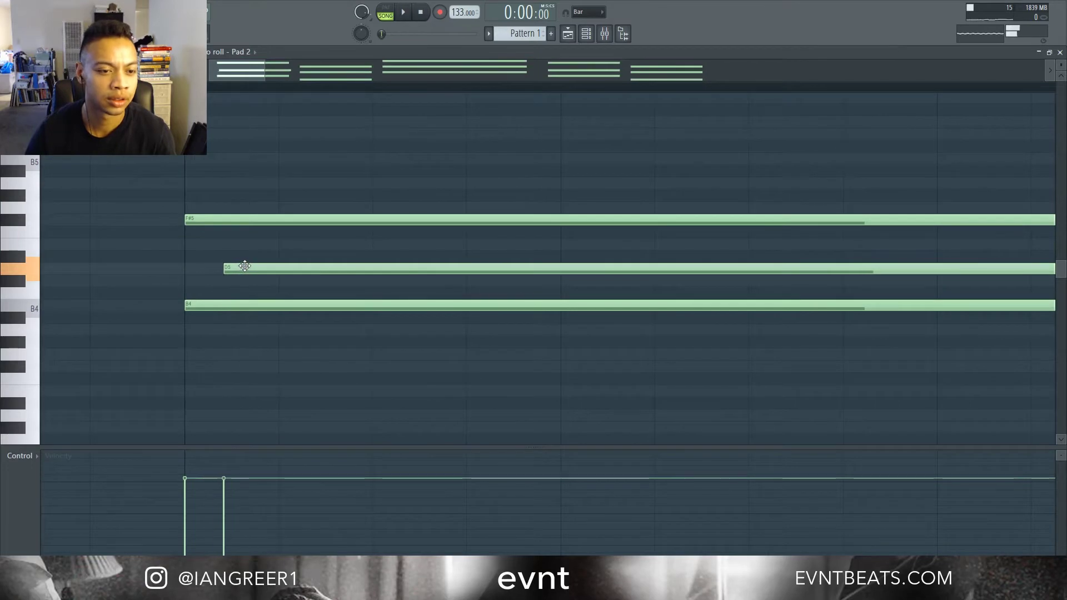
pyautogui.moveTo(200, 218); pyautogui.dragTo(216, 219)
pyautogui.moveTo(227, 268); pyautogui.dragTo(221, 267)
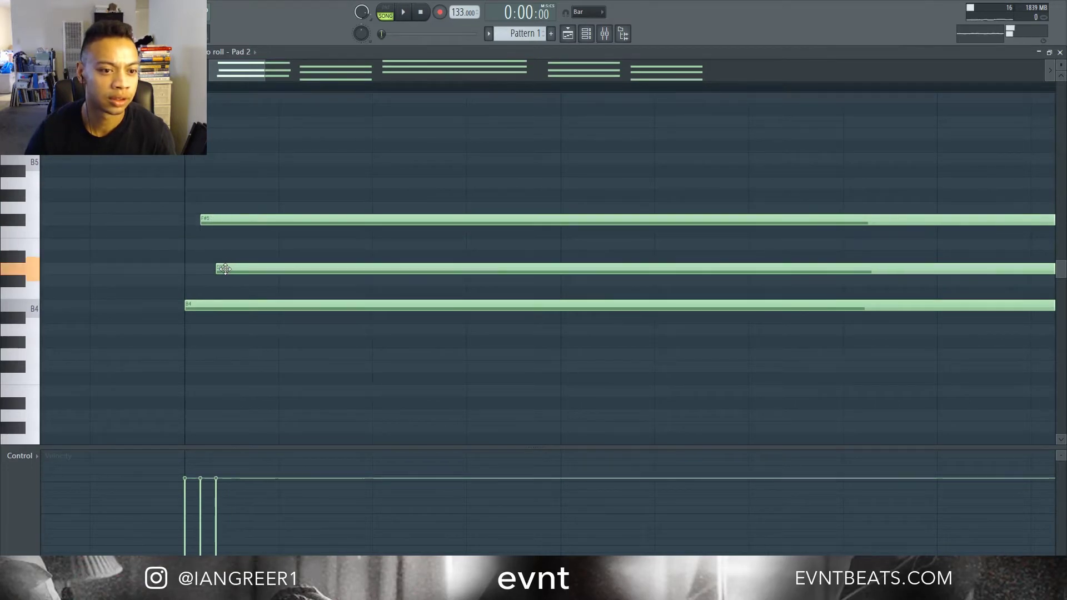
pyautogui.press('space')
pyautogui.scroll(-4, 357, 391)
pyautogui.scroll(-2, 357, 390)
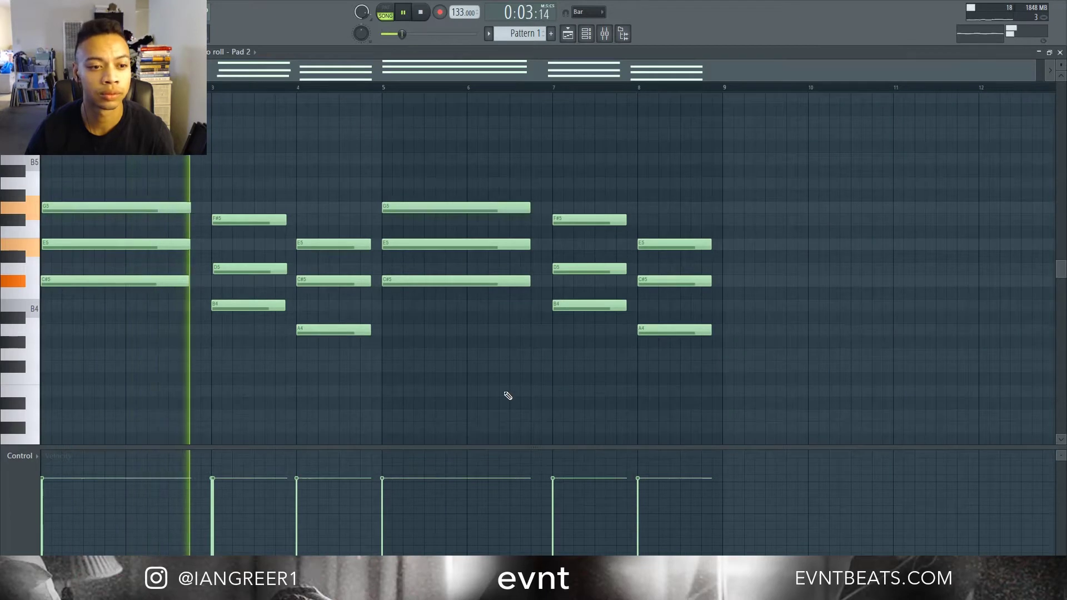
# - Stop playback and stagger Pad 2's bar 4 chord by starting C#5 slightly after A4 and E5 slightly after C#5
pyautogui.press('space')
pyautogui.scroll(5, 319, 366)
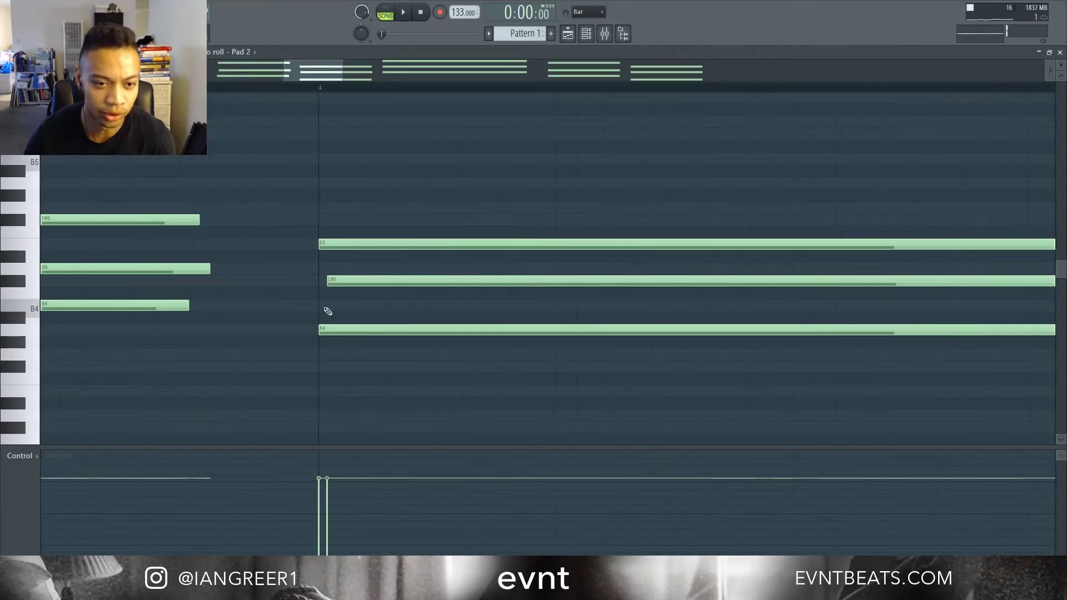
pyautogui.scroll(3, 328, 308)
pyautogui.moveTo(341, 248); pyautogui.dragTo(366, 247)
pyautogui.scroll(-5, 445, 395)
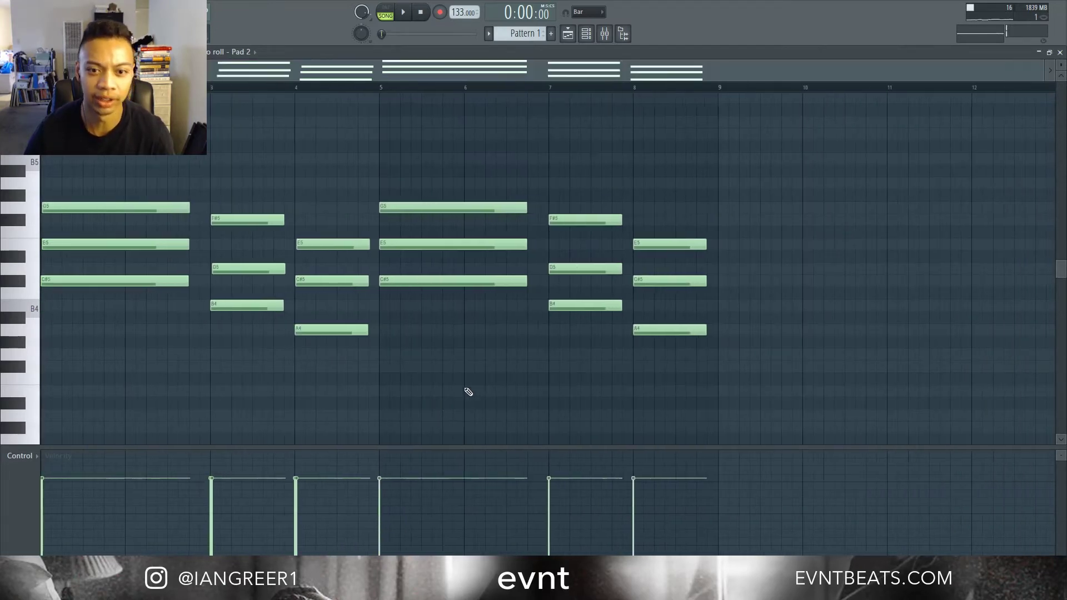
# - Stagger Pad 2's bar 5 chord by starting E5 slightly after C#5 and G5 slightly after E5
pyautogui.scroll(3, 405, 296)
pyautogui.scroll(3, 345, 295)
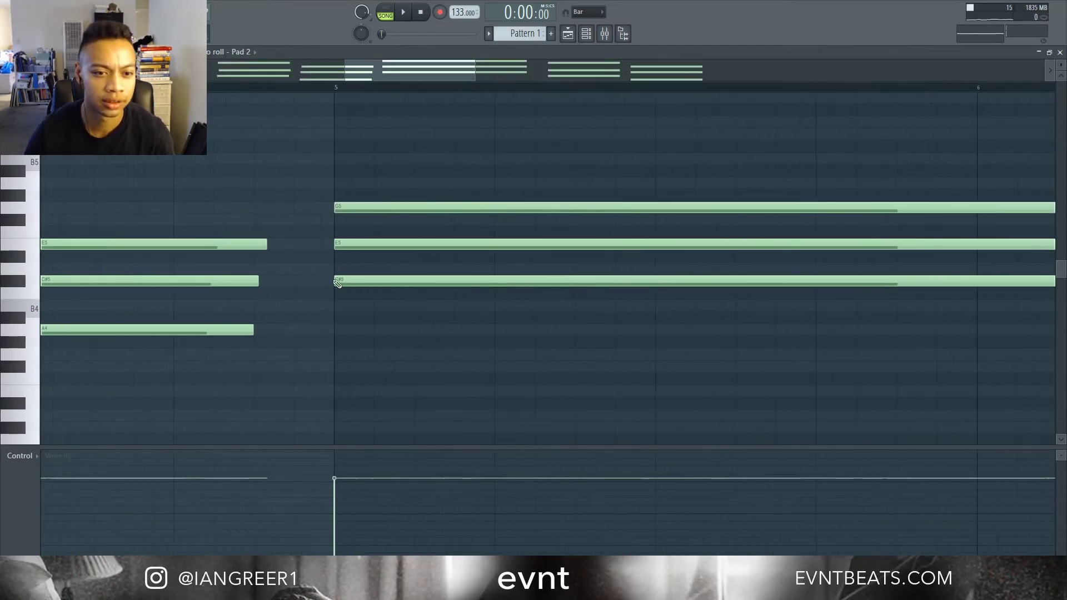
pyautogui.moveTo(360, 207); pyautogui.dragTo(382, 208)
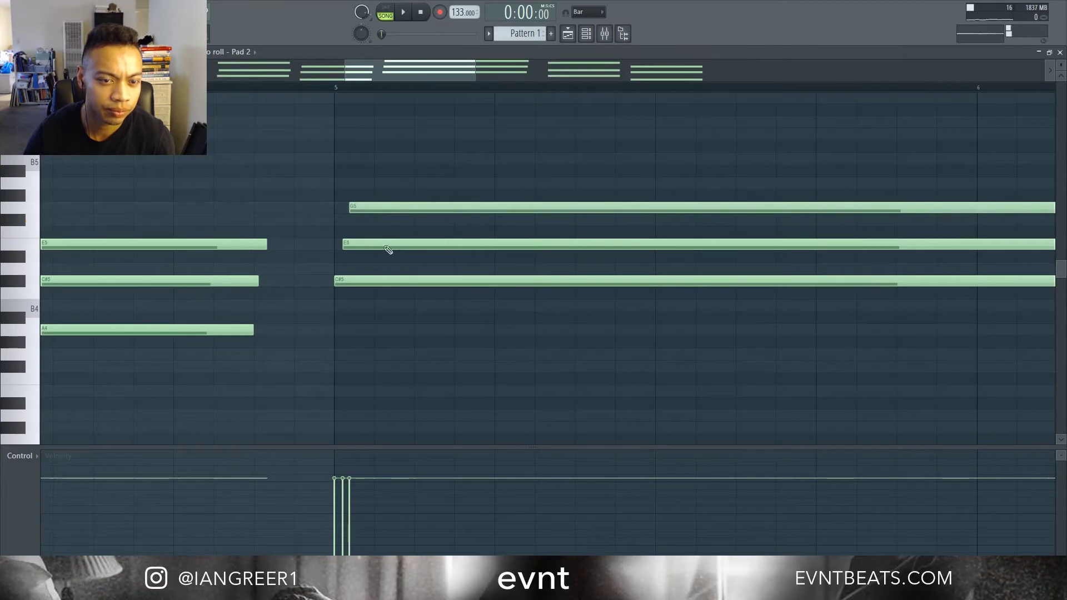
# - Stagger Pad 2's bar 7 chord by starting F#5 slightly after B4 and D5 slightly after F#5
pyautogui.scroll(-5, 667, 358)
pyautogui.scroll(3, 611, 328)
pyautogui.scroll(4, 422, 306)
pyautogui.moveTo(376, 269); pyautogui.dragTo(394, 271)
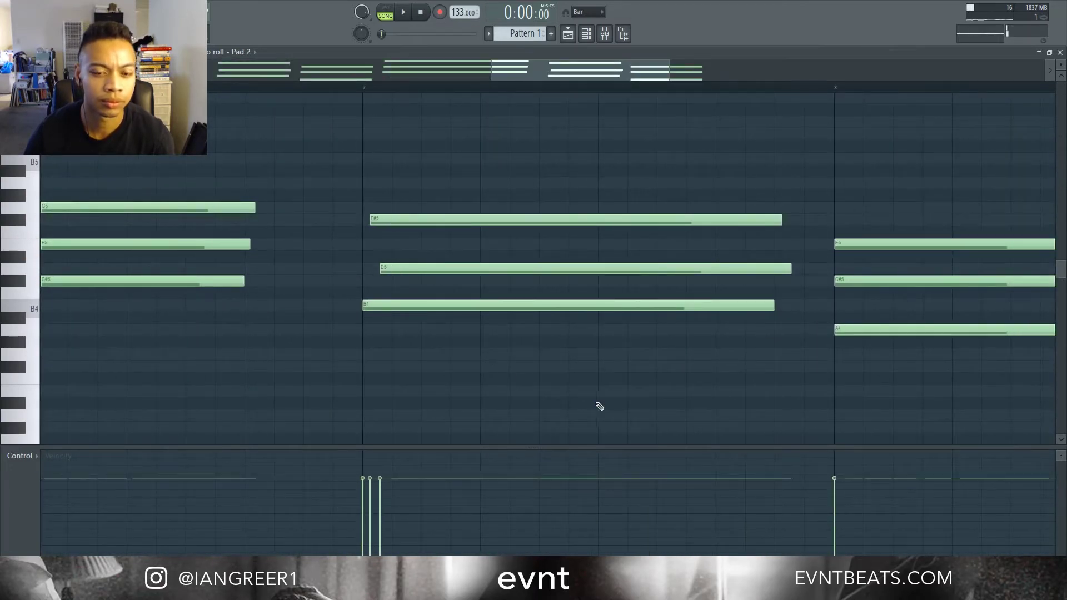
# - Stagger Pad 2's bar 8 chord by starting C#5 slightly after A4 and E5 slightly after C#5, and play the progression
pyautogui.scroll(-3, 598, 405)
pyautogui.scroll(4, 678, 381)
pyautogui.moveTo(607, 279); pyautogui.dragTo(631, 245)
pyautogui.scroll(-5, 498, 404)
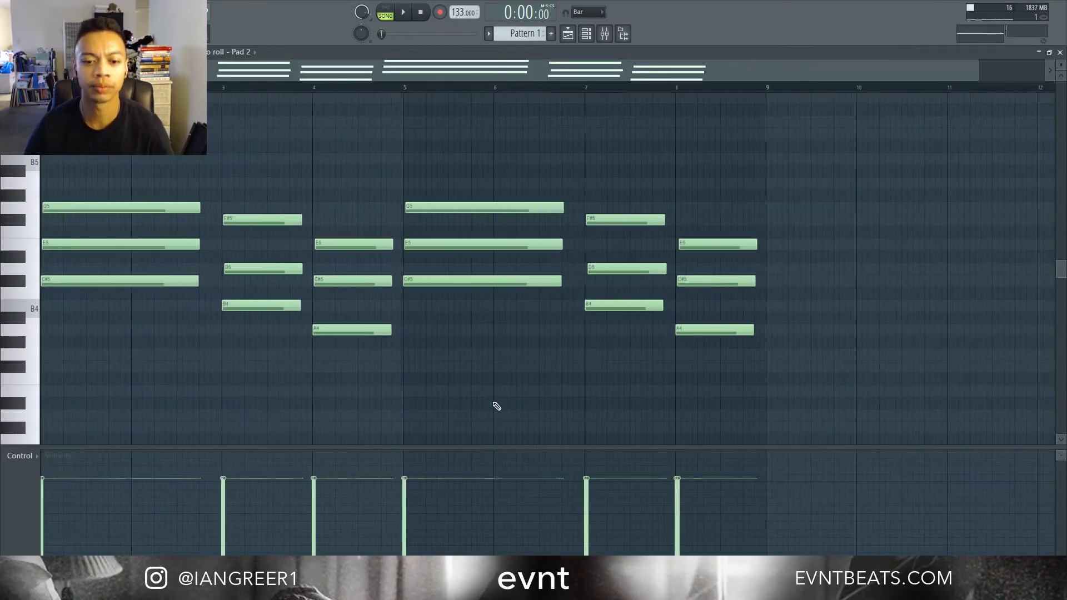
pyautogui.press('space')
pyautogui.scroll(-1, 526, 409)
# - Stop playback and open the empty piano roll of the Flute channel
pyautogui.click(604, 39)
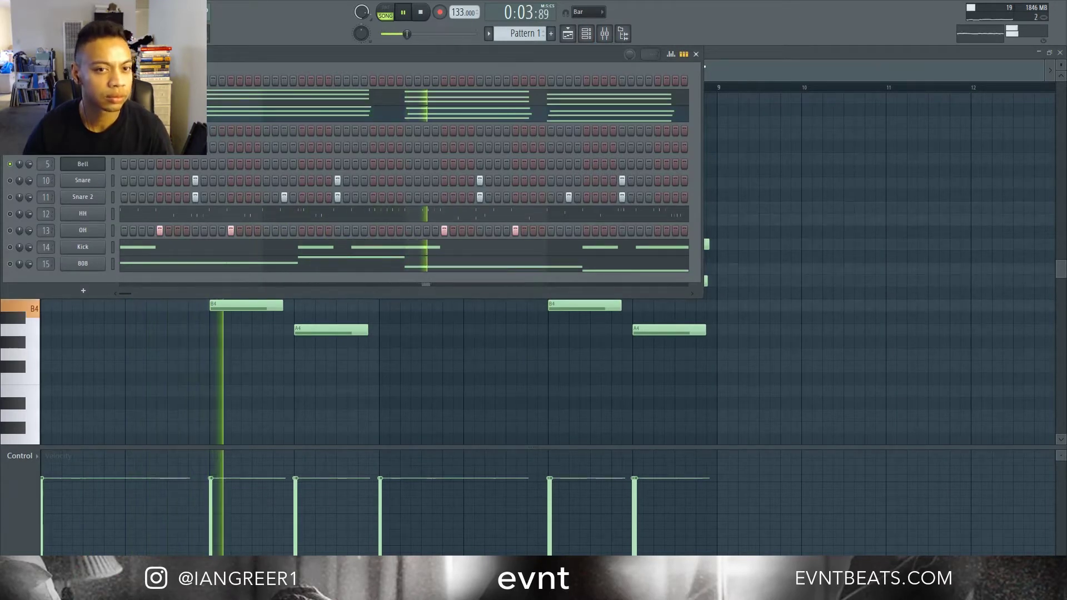
pyautogui.press('space')
pyautogui.rightClick(89, 131)
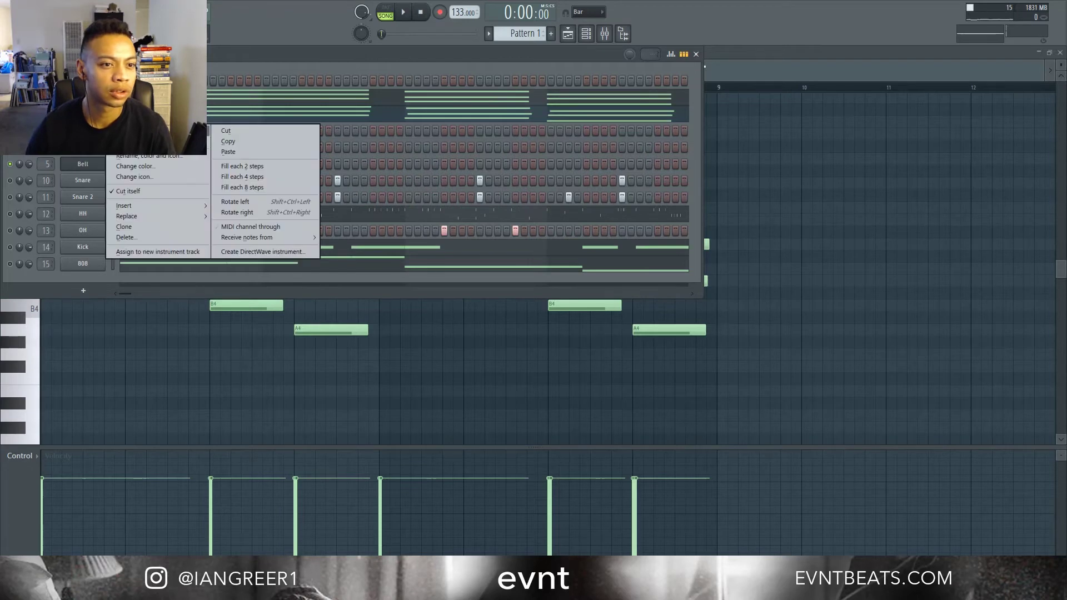
pyautogui.click(124, 131)
pyautogui.press('Escape')
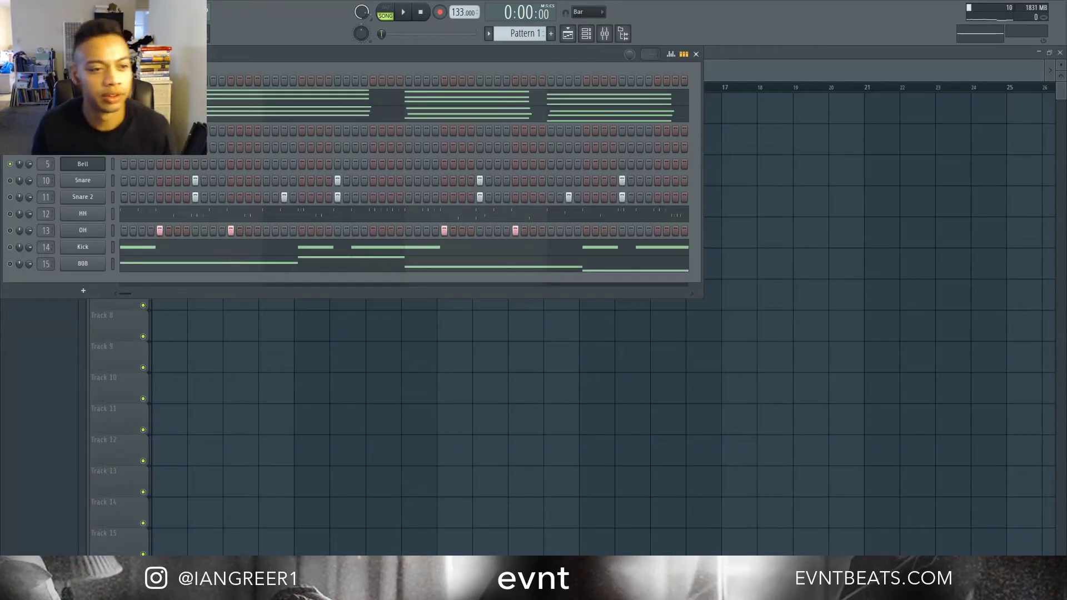
pyautogui.rightClick(104, 126)
pyautogui.click(123, 131)
pyautogui.rightClick(105, 125)
pyautogui.click(123, 131)
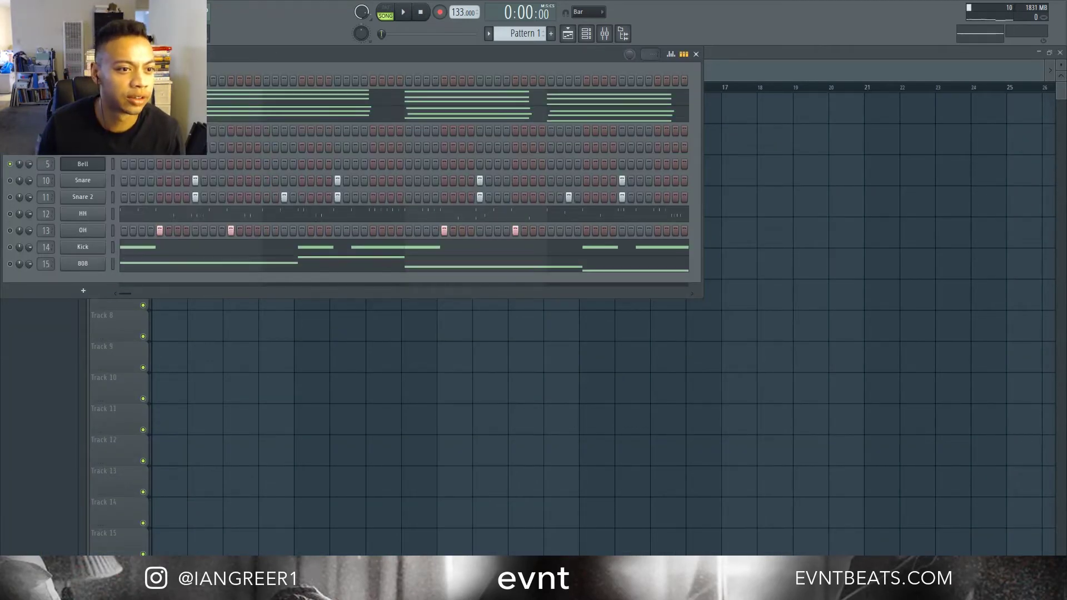
pyautogui.scroll(2, 62, 270)
pyautogui.scroll(-3, 62, 271)
pyautogui.scroll(2, 59, 200)
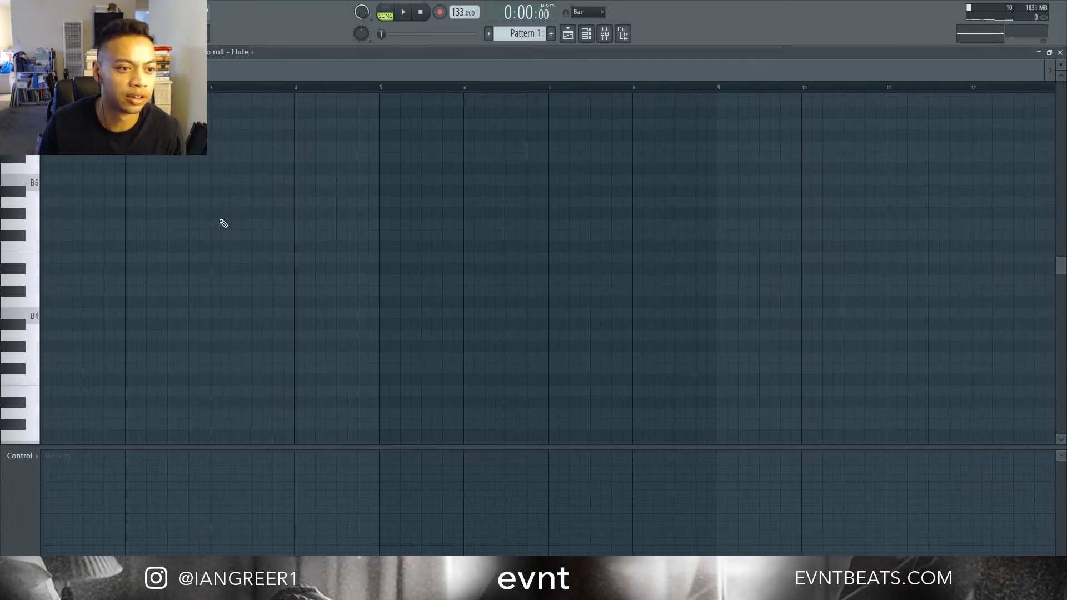
# - Place Flute notes just under one bar long: G5 in bar 1, F#5 in bar 3 and E5 in bar 4, and play them
pyautogui.click(56, 223)
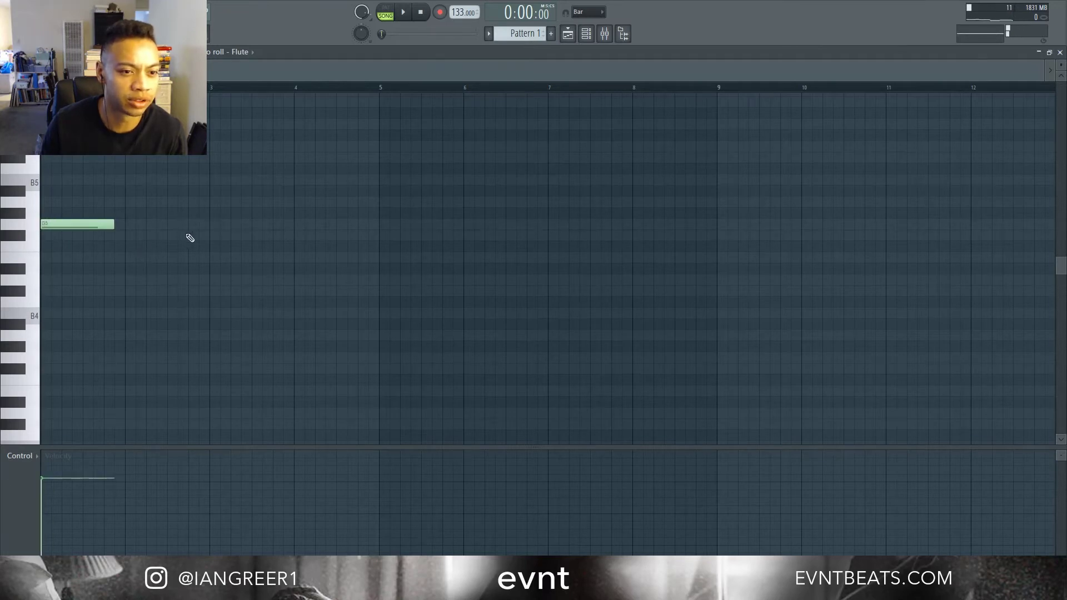
pyautogui.click(213, 238)
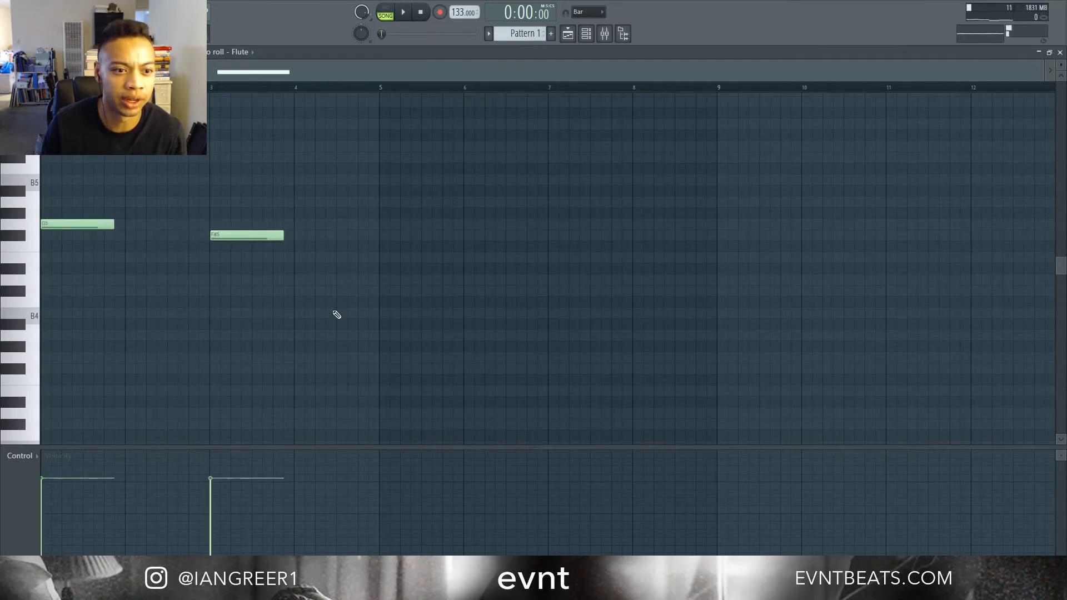
pyautogui.click(299, 258)
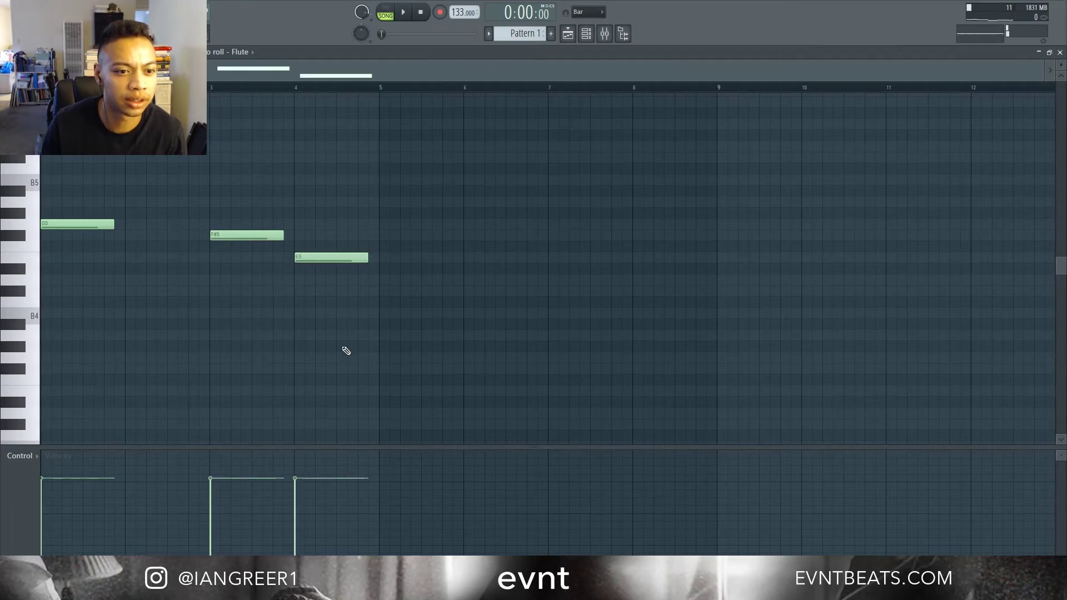
pyautogui.scroll(2, 348, 352)
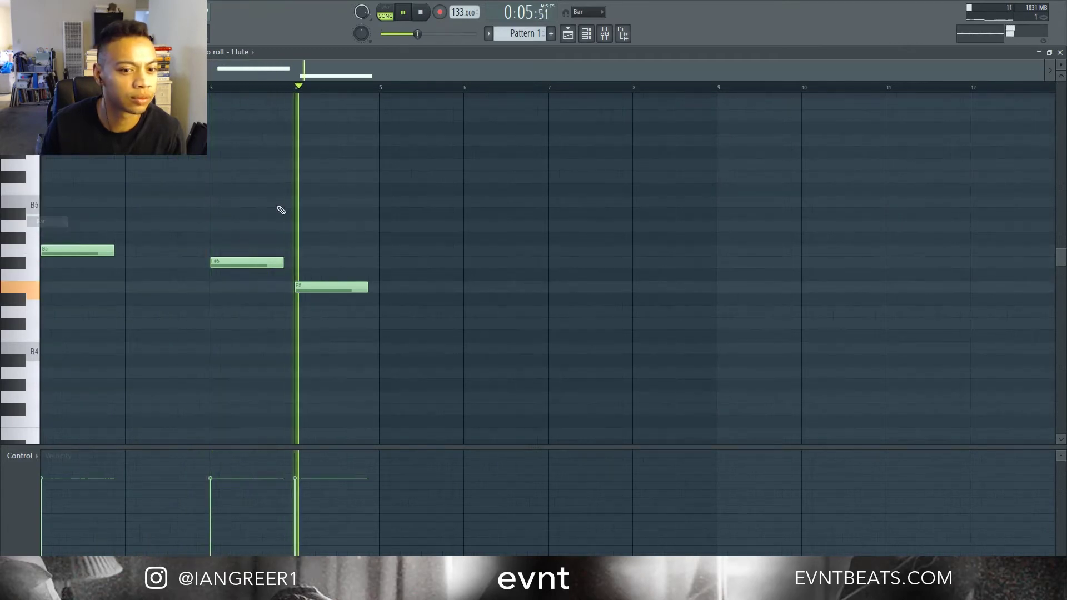
# - Duplicate the three Flute notes into bars 5 to 8 and stop playback
pyautogui.hotkey('ctrl', 'a')
pyautogui.hotkey('ctrl', 'b')
pyautogui.hotkey('ctrl', 'd')
pyautogui.press('space')
# - Copy the Flute channel's notes and paste them into the channel between Flute and Bell
pyautogui.click(590, 33)
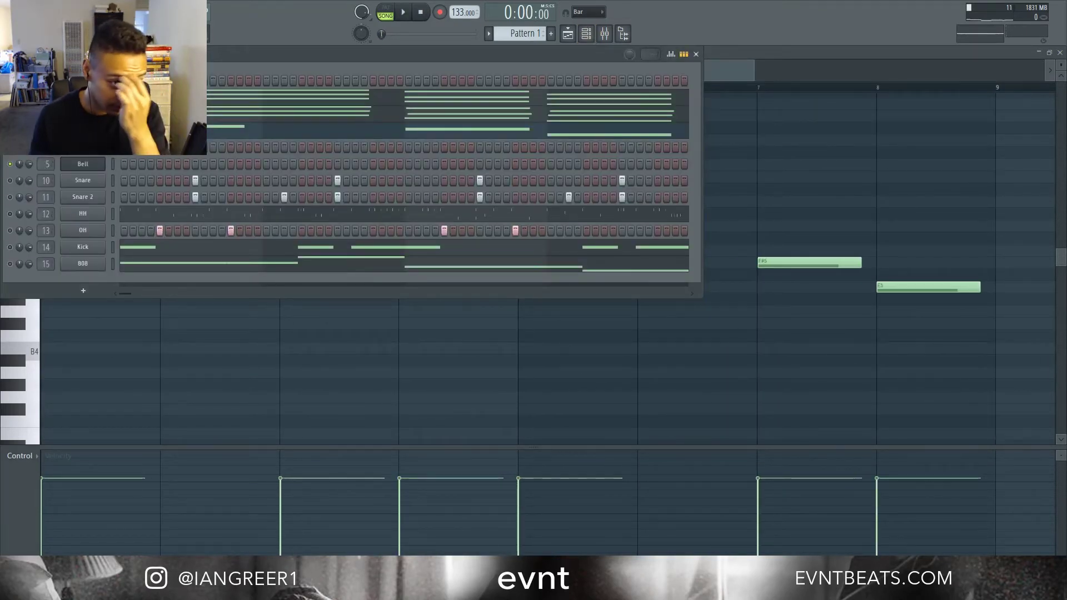
pyautogui.rightClick(95, 132)
pyautogui.click(245, 142)
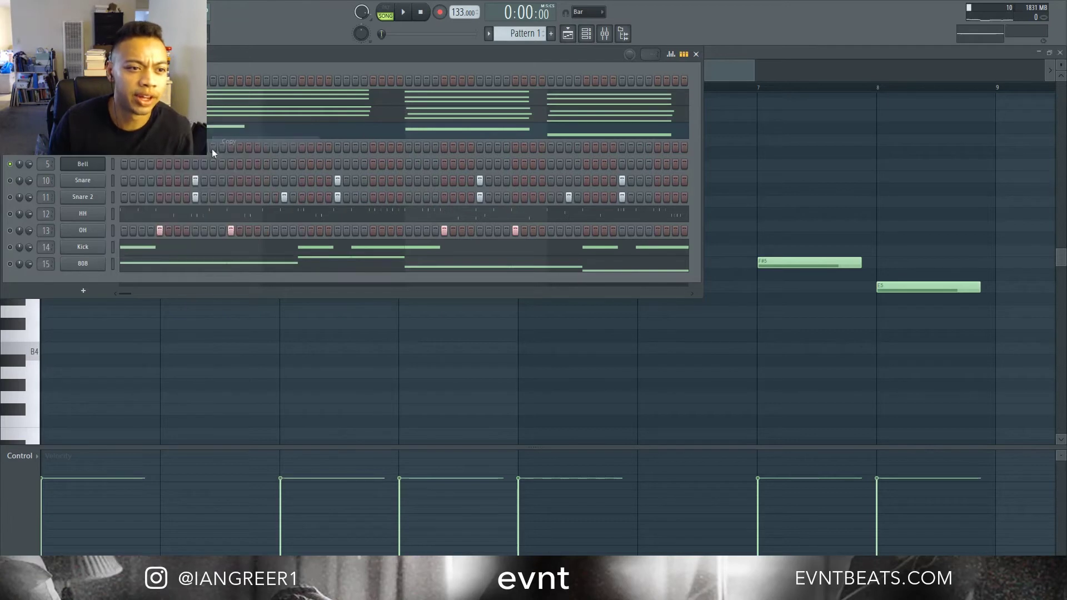
pyautogui.rightClick(95, 149)
pyautogui.click(242, 169)
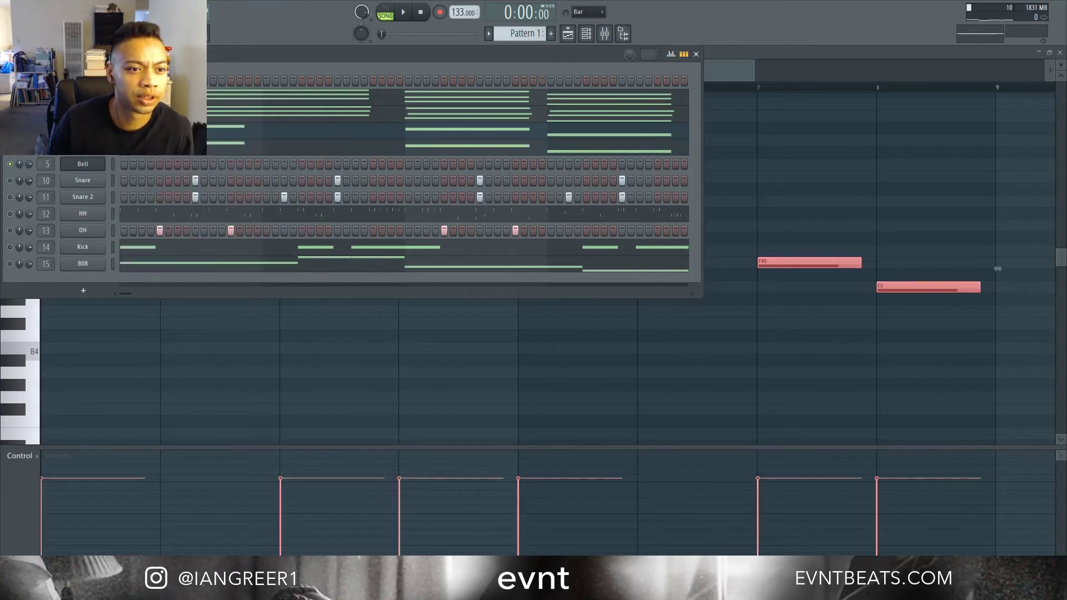
pyautogui.click(486, 382)
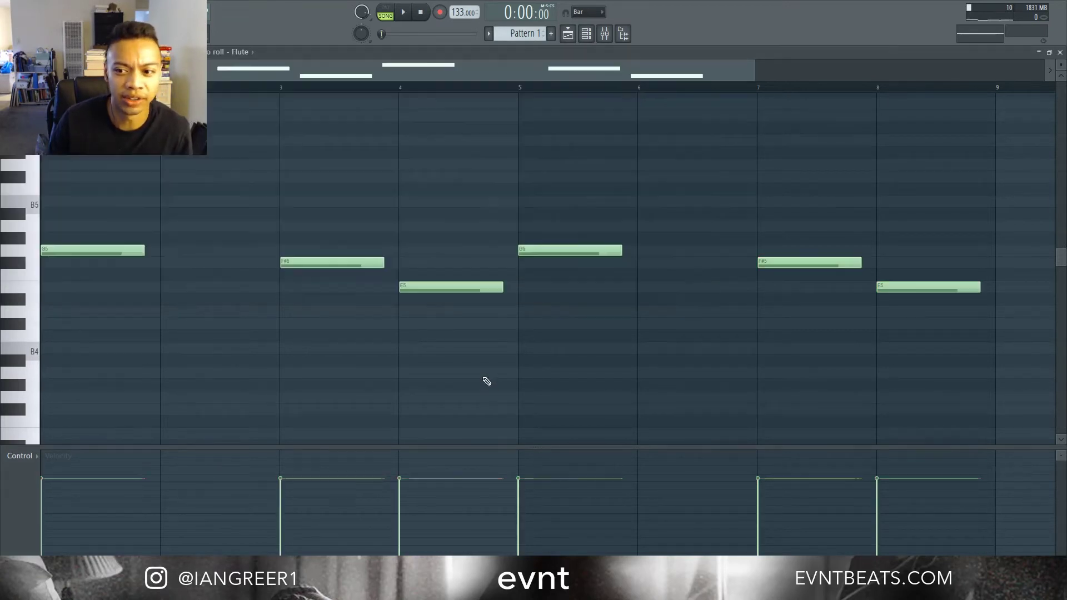
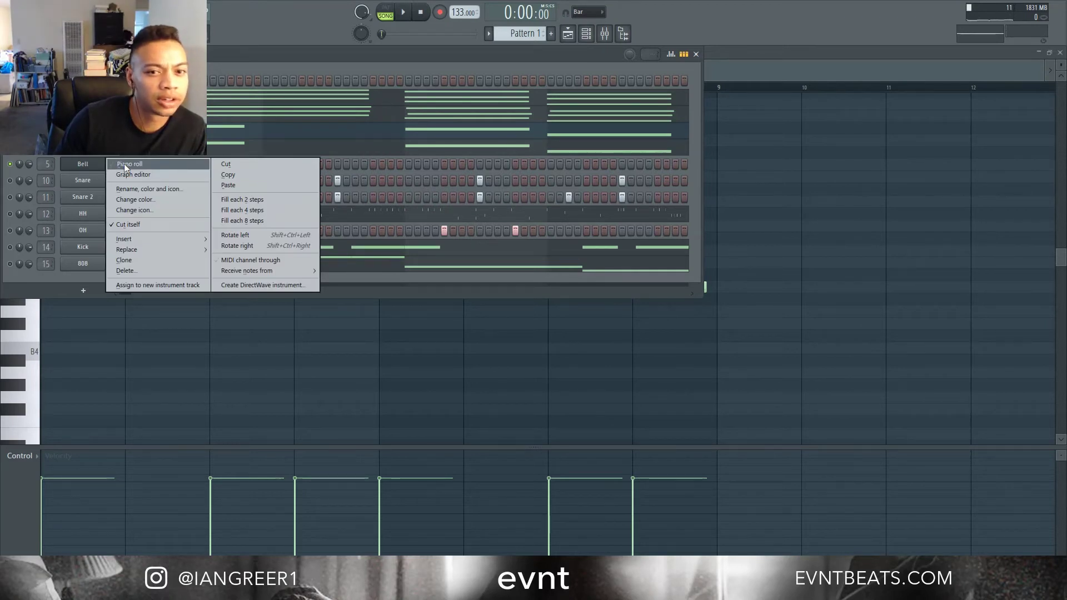
# - Open the Bell channel's piano roll and turn on ghost channels to show the other instruments' notes
pyautogui.click(124, 164)
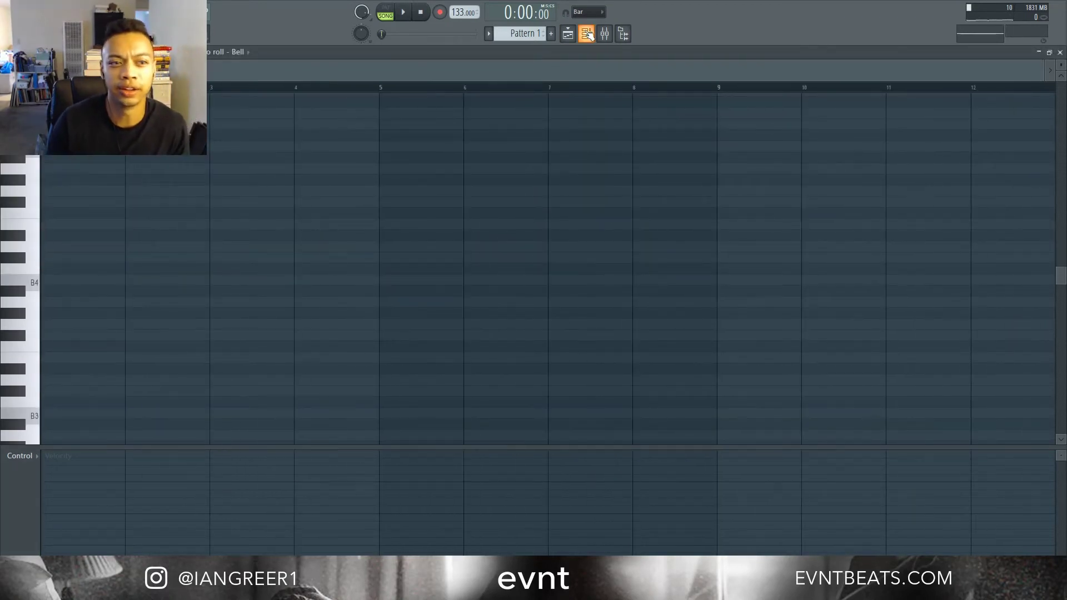
pyautogui.click(7, 52)
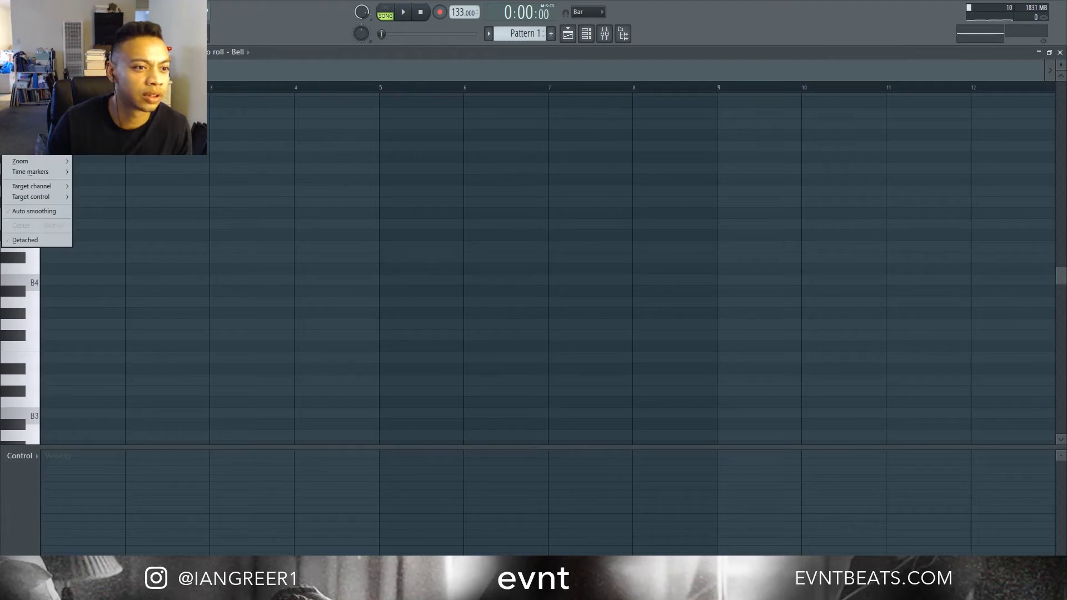
pyautogui.moveTo(33, 151)
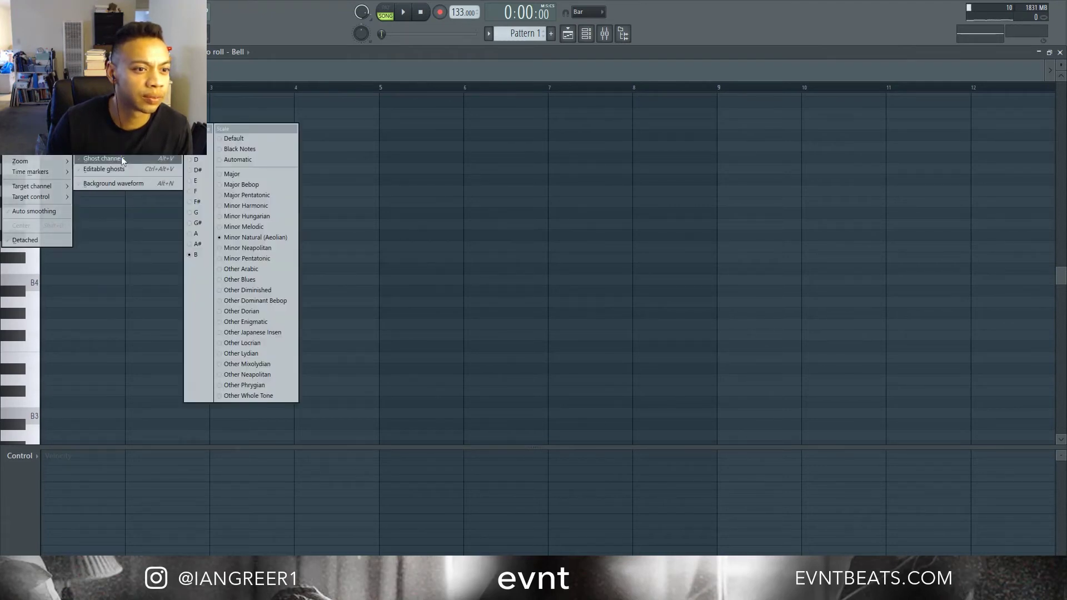
pyautogui.click(118, 158)
pyautogui.scroll(-3, 278, 337)
pyautogui.scroll(3, 412, 317)
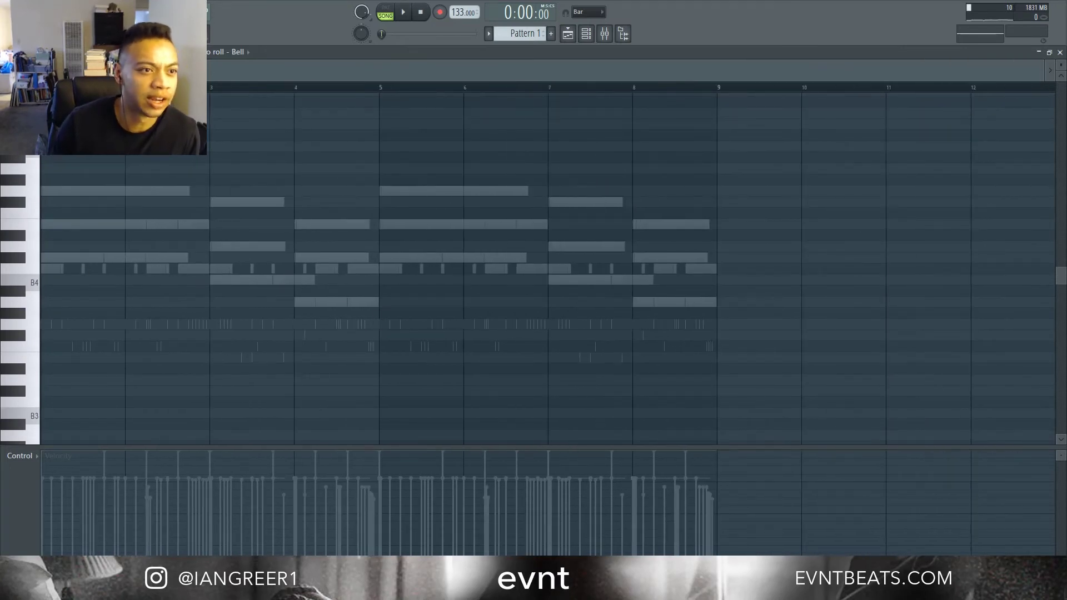
# - Place short Bell notes midway through bars 1 to 8, pitched G5, D5, F#5, B4, G5, A5, E5 and D5, and play them
pyautogui.click(31, 52)
pyautogui.click(61, 200)
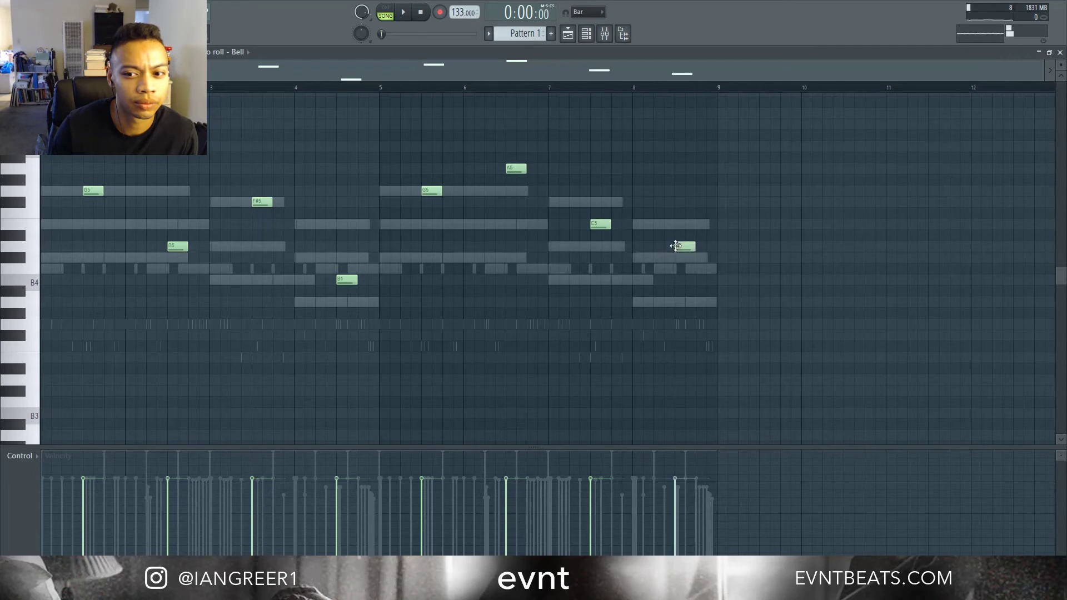
pyautogui.press('space')
pyautogui.scroll(1, 543, 388)
pyautogui.scroll(-1, 539, 381)
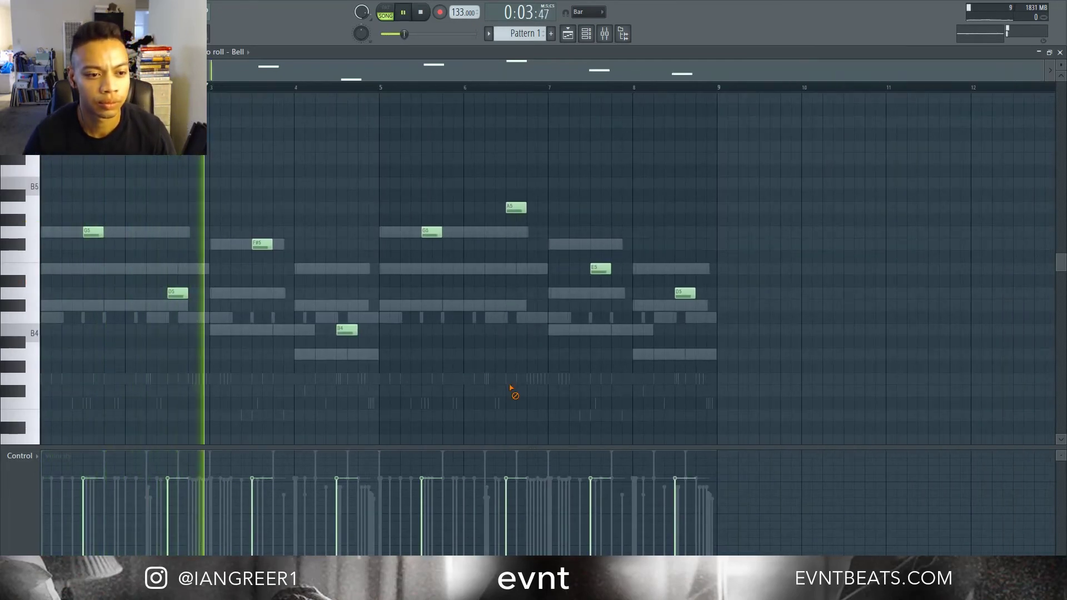
# - Raise the Bell notes to E5 in bar 2, F#5 in bar 7 and E5 in bar 8, playing the melody between changes
pyautogui.press('space')
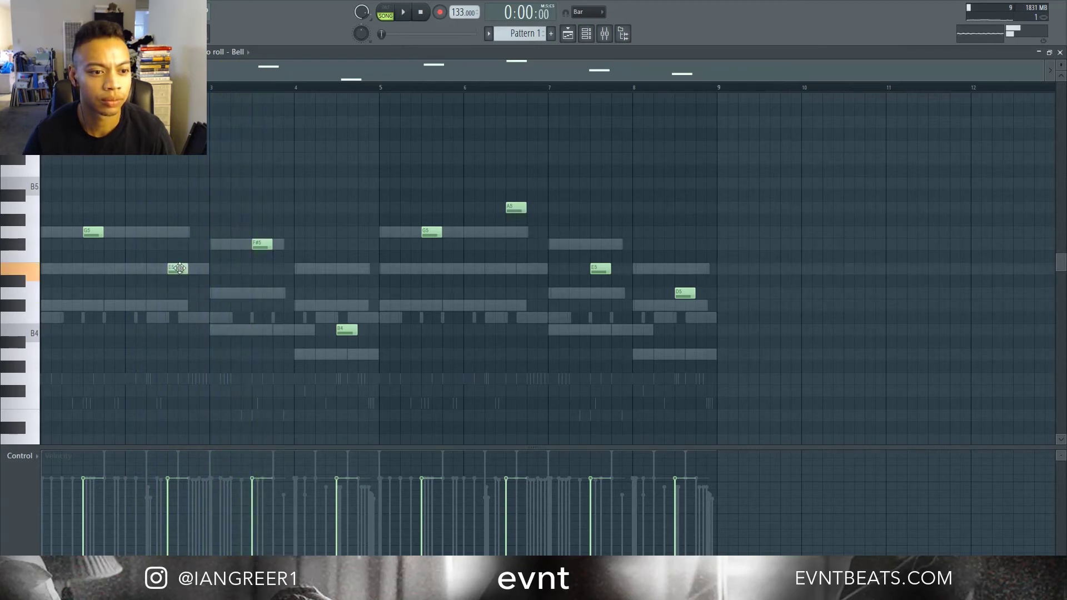
pyautogui.press('space')
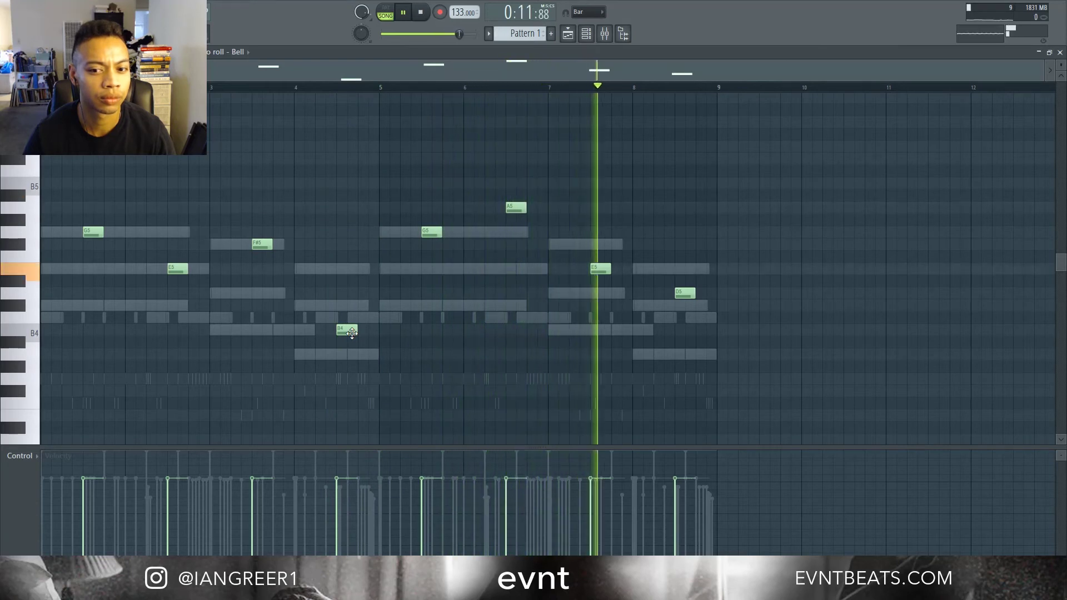
pyautogui.press('space')
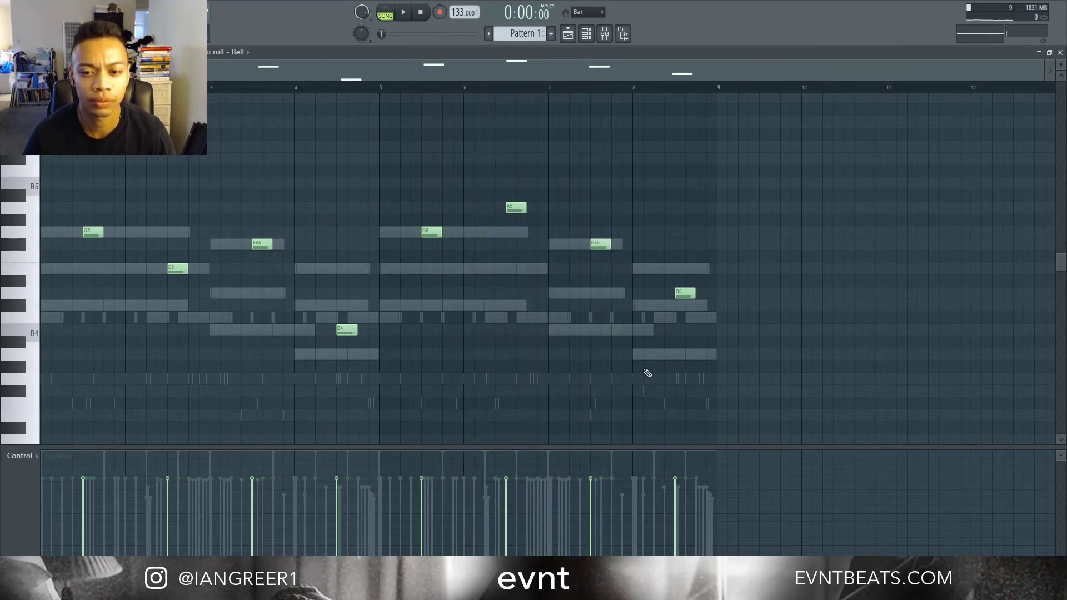
pyautogui.press('space')
pyautogui.moveTo(683, 293); pyautogui.dragTo(684, 268)
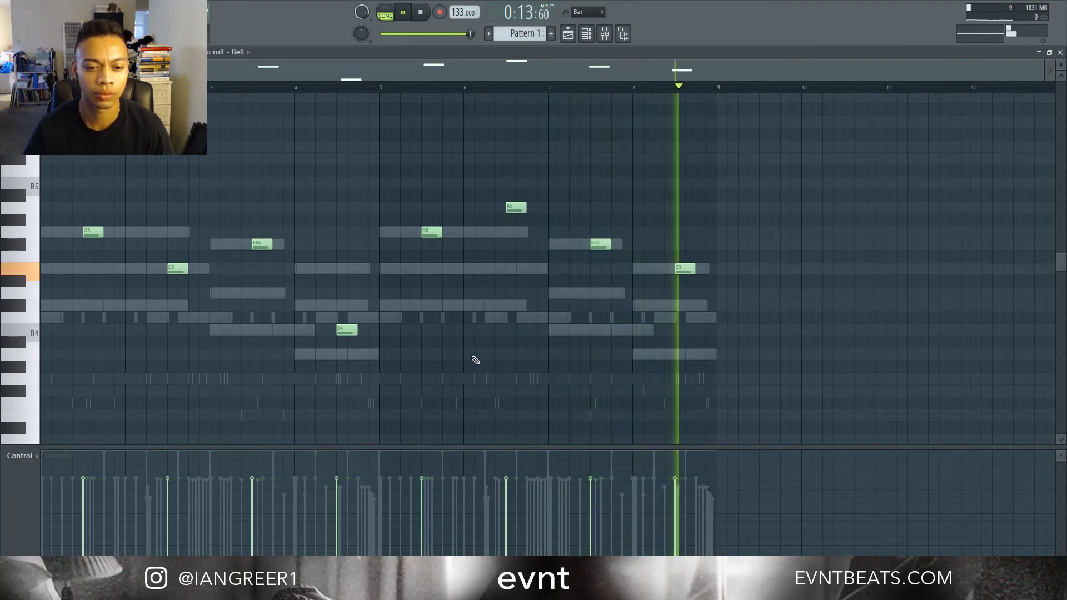
pyautogui.press('space')
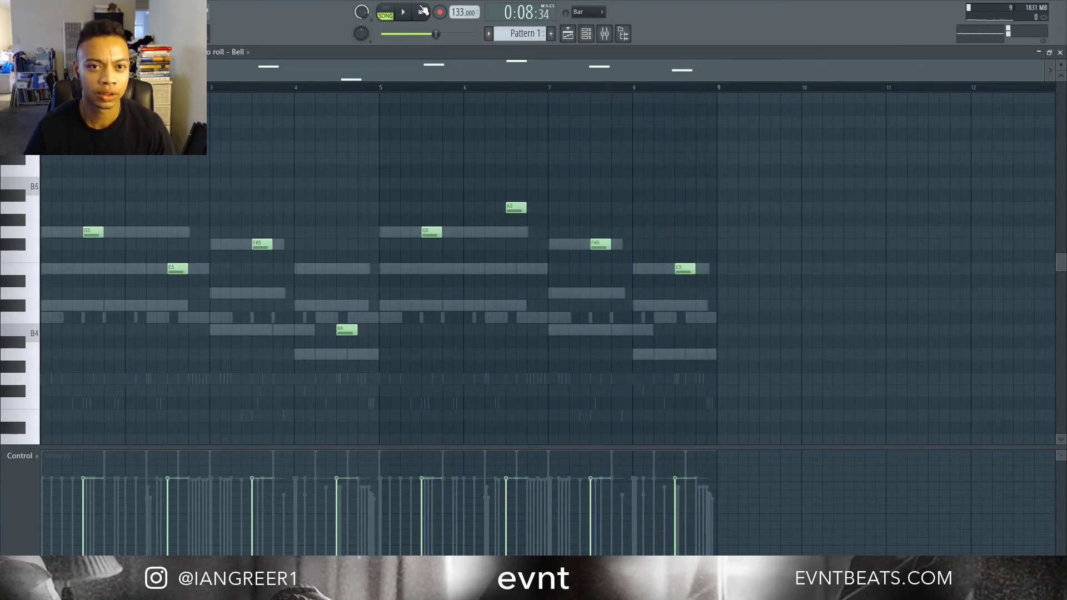
# - Return to the playlist and play Pattern 1 with all of its instrument layers
pyautogui.click(586, 36)
pyautogui.click(568, 37)
pyautogui.click(580, 38)
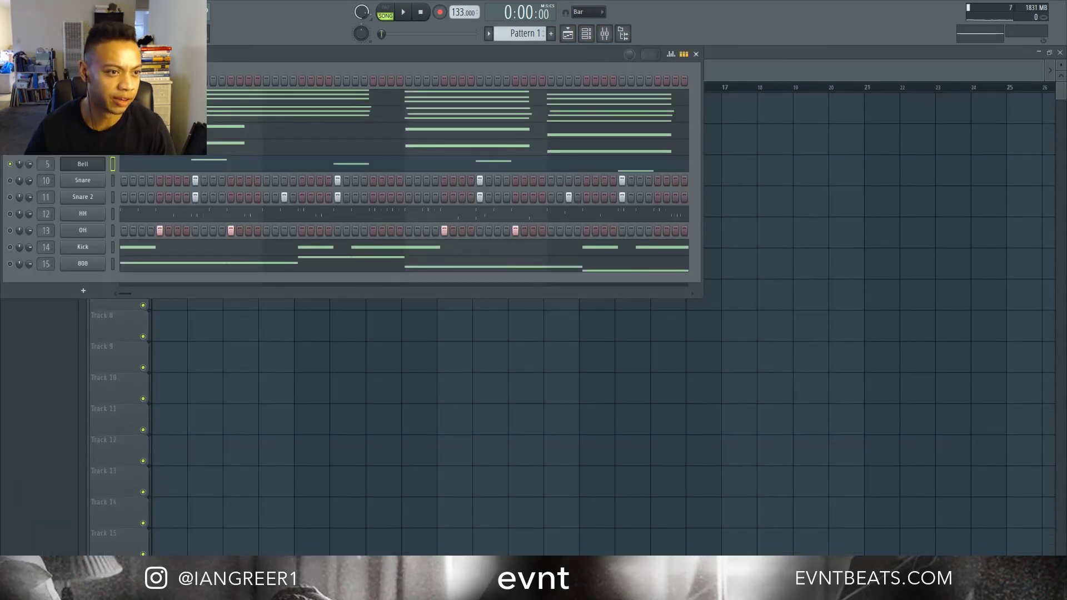
pyautogui.press('F6')
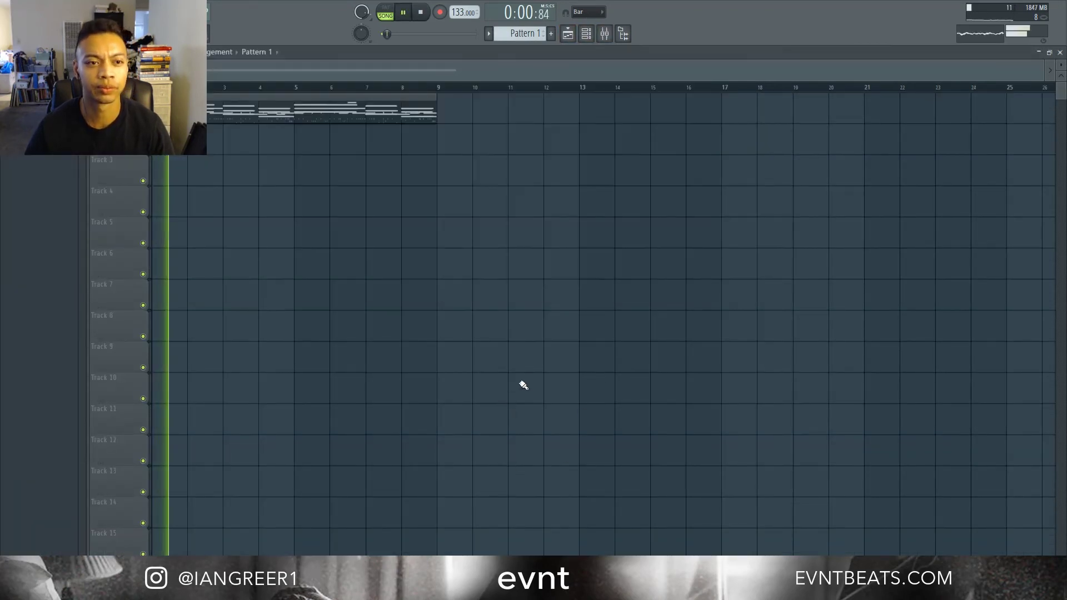